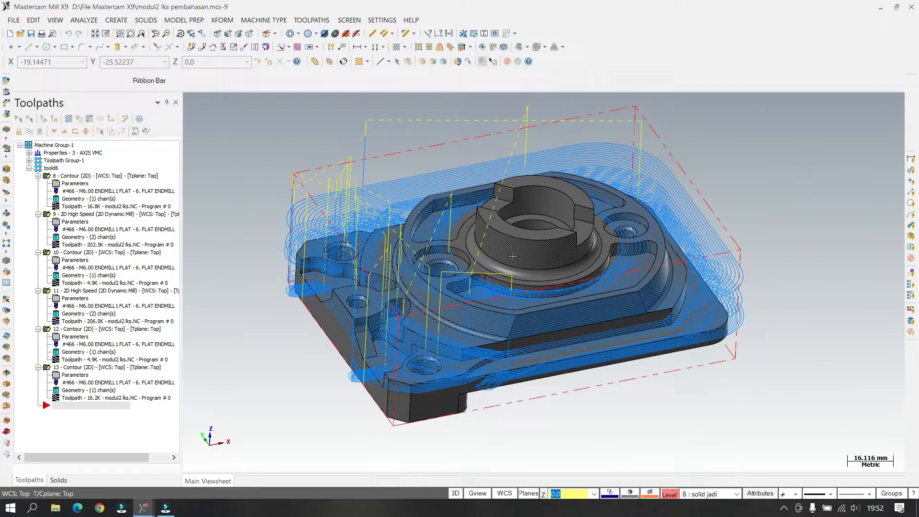
# Switch to Mastercam Simulator, examine the verified stock for material left on the contoured faces, and return to Mastercam Mill X9
pyautogui.moveTo(143, 508)
pyautogui.click(211, 457)
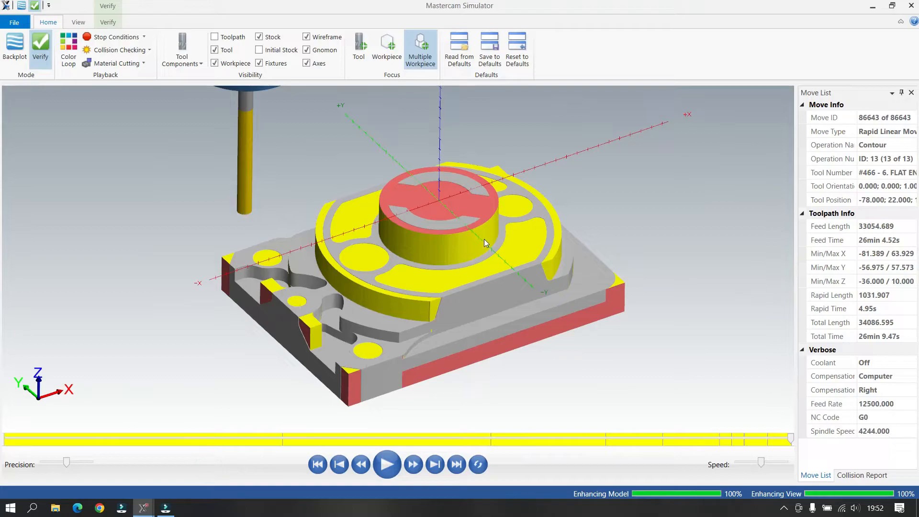
pyautogui.moveTo(454, 256); pyautogui.dragTo(455, 260, button='middle')
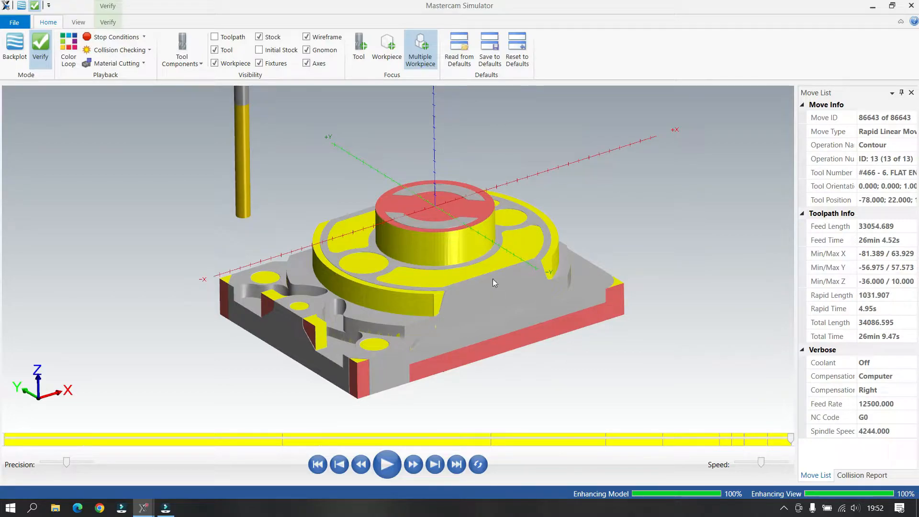
pyautogui.moveTo(486, 254); pyautogui.dragTo(492, 263, button='middle')
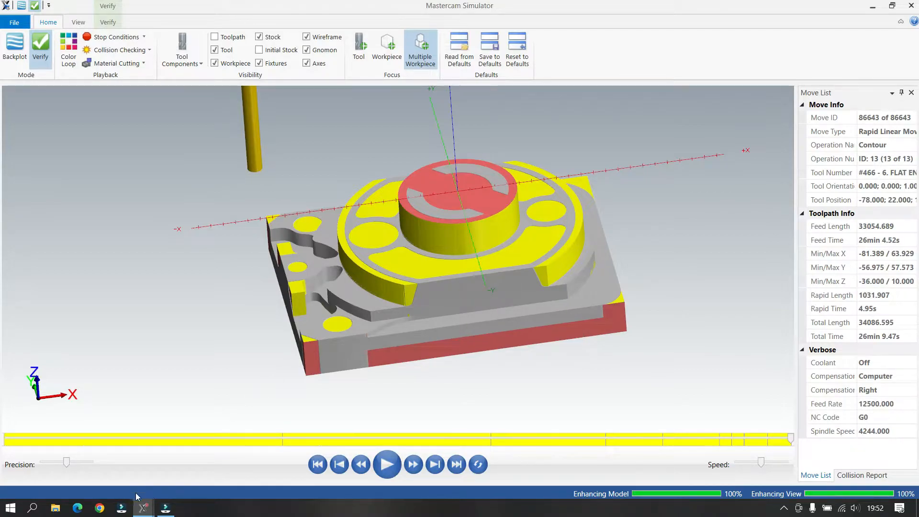
pyautogui.moveTo(143, 508)
pyautogui.click(73, 456)
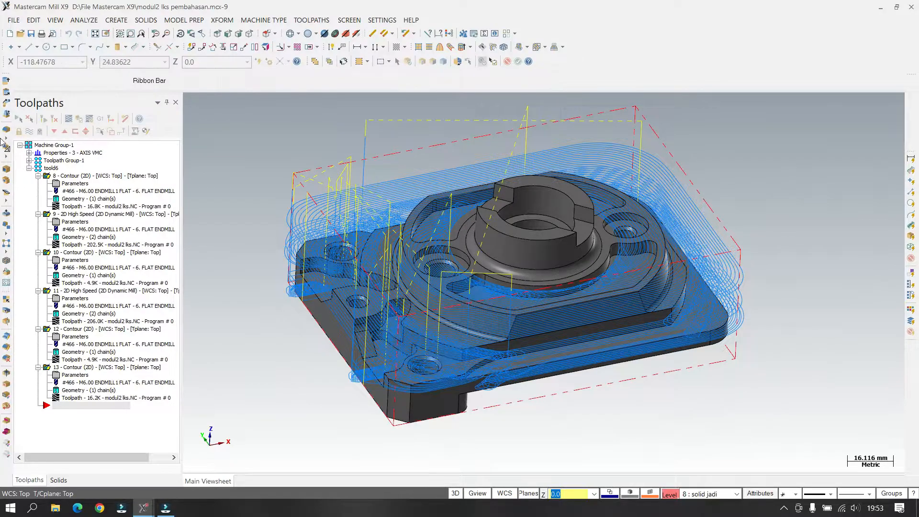
# Hide the displayed toolpaths and add a new toolpath group named "surface d12" to Machine Group-1
pyautogui.click(29, 131)
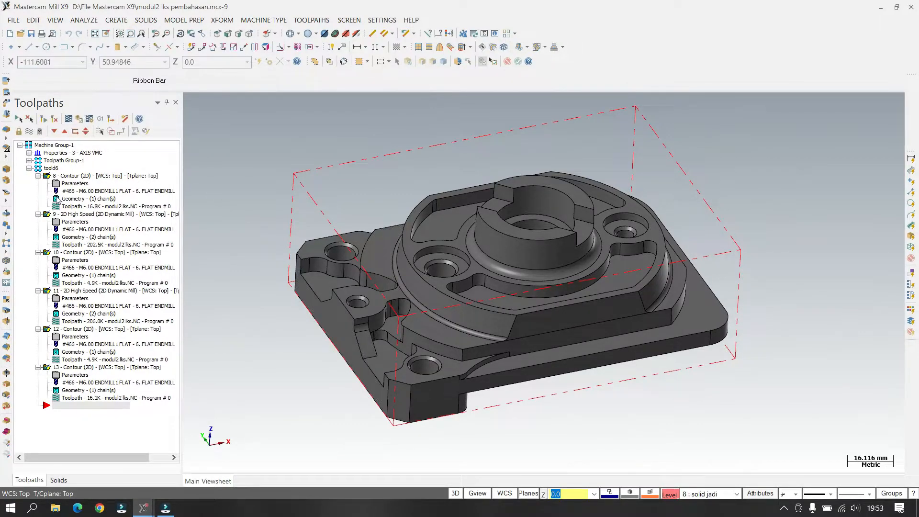
pyautogui.click(29, 168)
pyautogui.rightClick(43, 144)
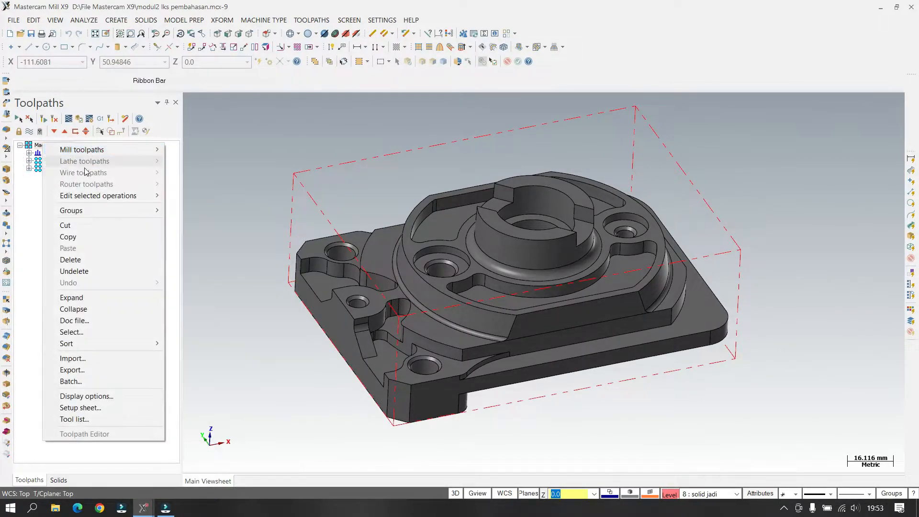
pyautogui.moveTo(103, 210)
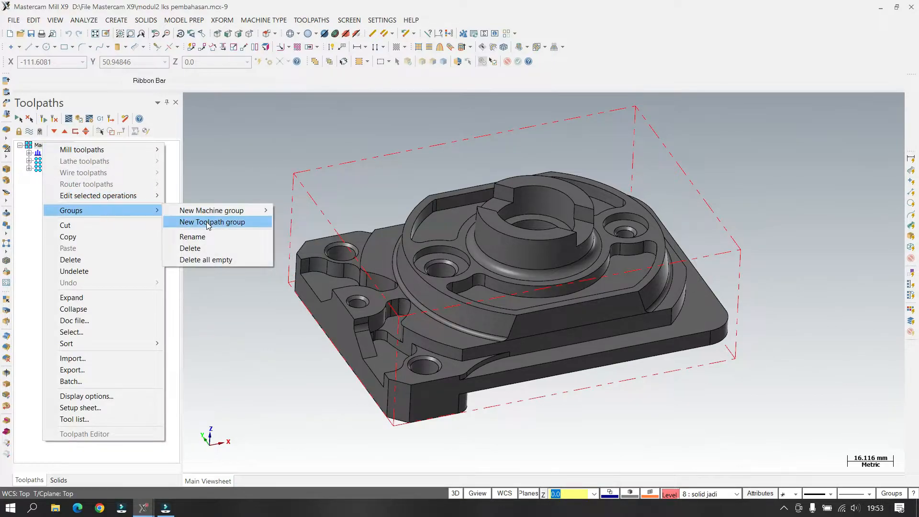
pyautogui.click(211, 222)
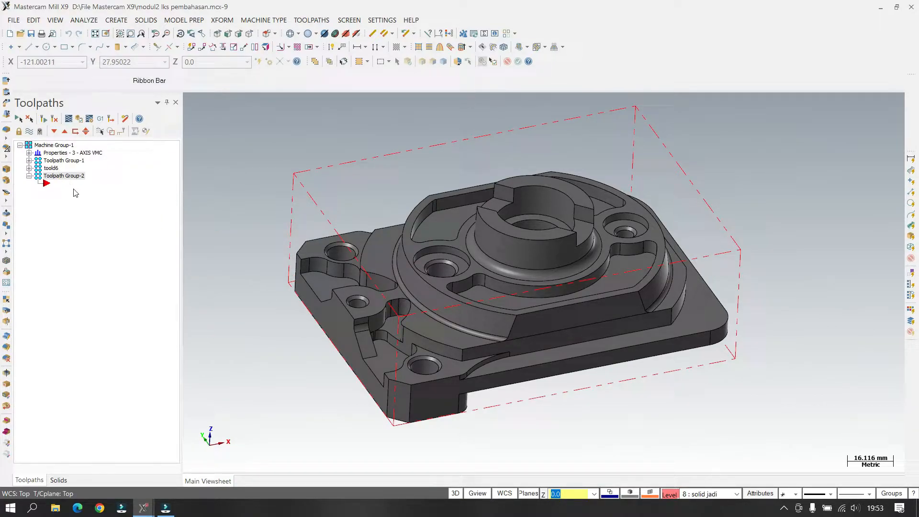
pyautogui.click(65, 176)
pyautogui.write('surface d12')
pyautogui.click(65, 185)
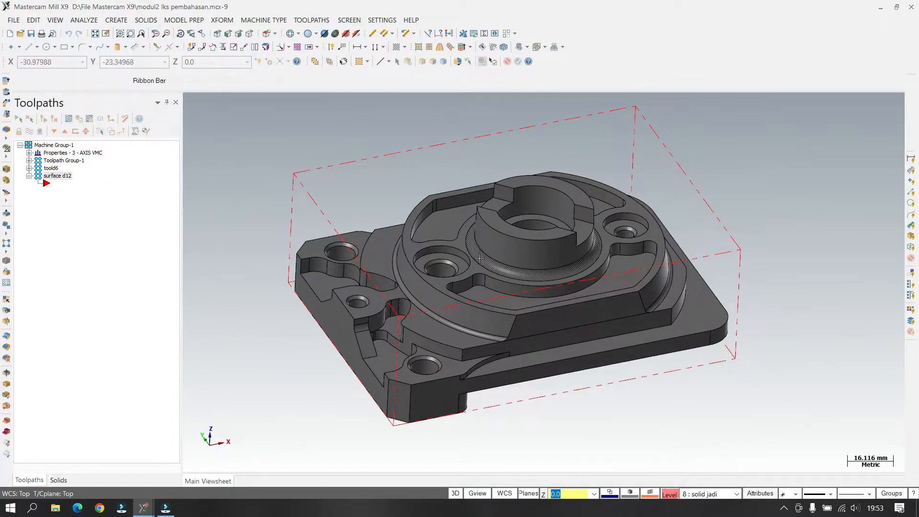
# Create level 20 as the main level and name it "surface"
pyautogui.moveTo(471, 250); pyautogui.dragTo(443, 222, button='middle')
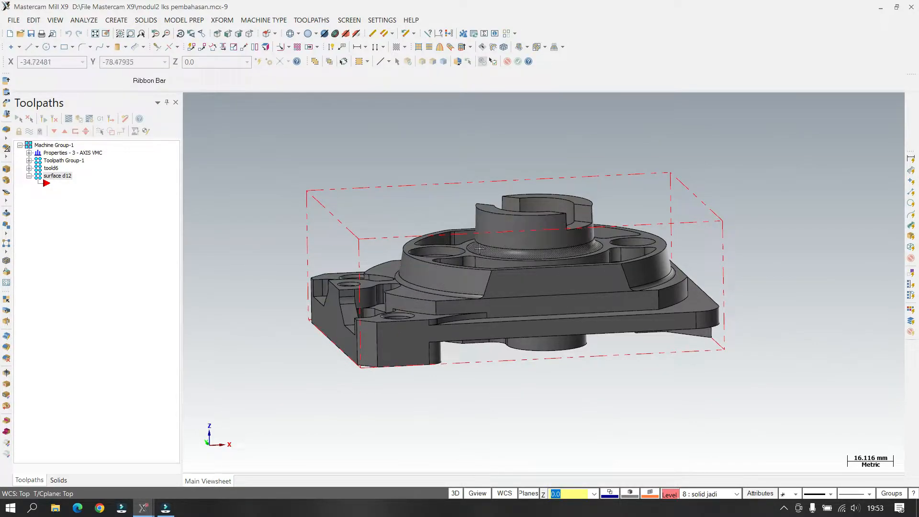
pyautogui.moveTo(480, 249); pyautogui.dragTo(480, 191, button='middle')
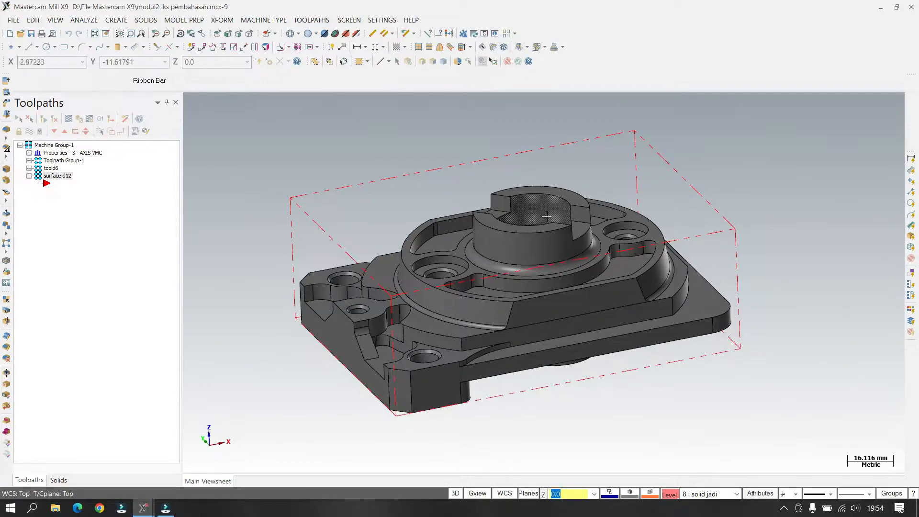
pyautogui.moveTo(458, 236)
pyautogui.mouseDown(button='middle')
pyautogui.moveTo(441, 205)
pyautogui.moveTo(452, 234)
pyautogui.moveTo(450, 222)
pyautogui.moveTo(457, 225)
pyautogui.mouseUp(button='middle')
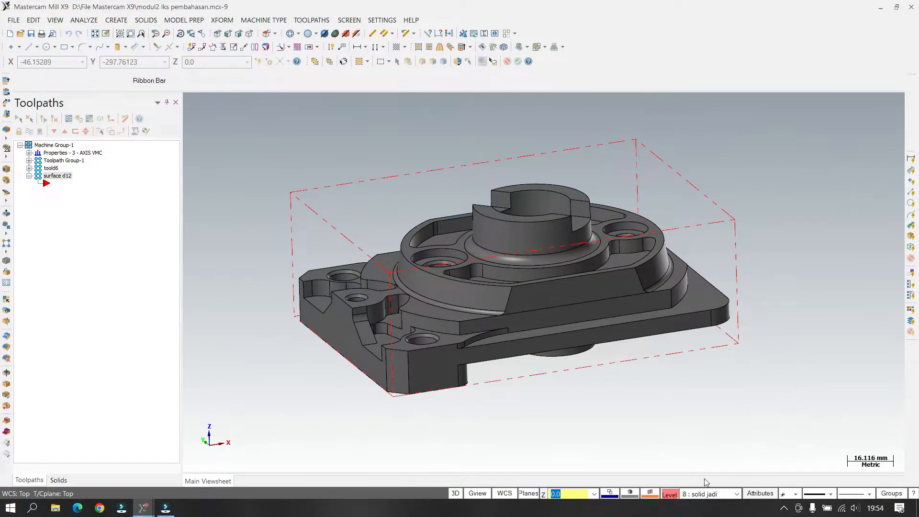
pyautogui.click(670, 495)
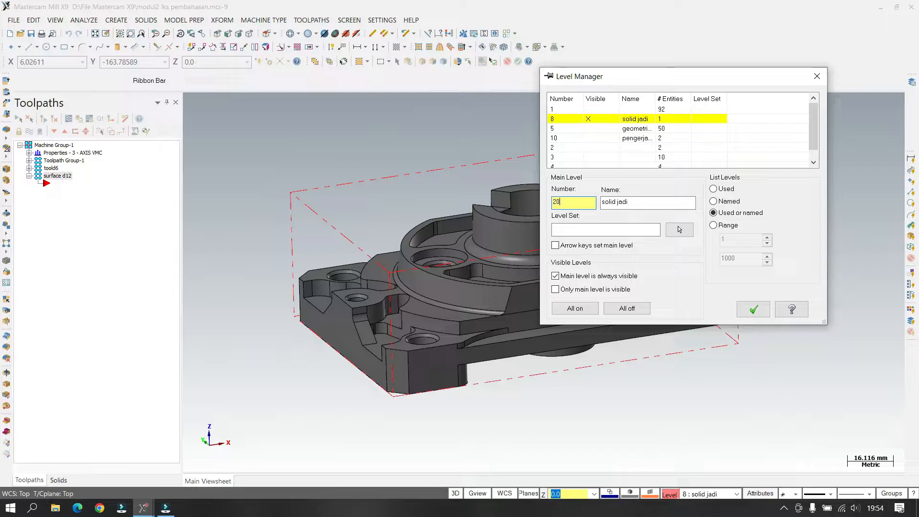
pyautogui.press('Return')
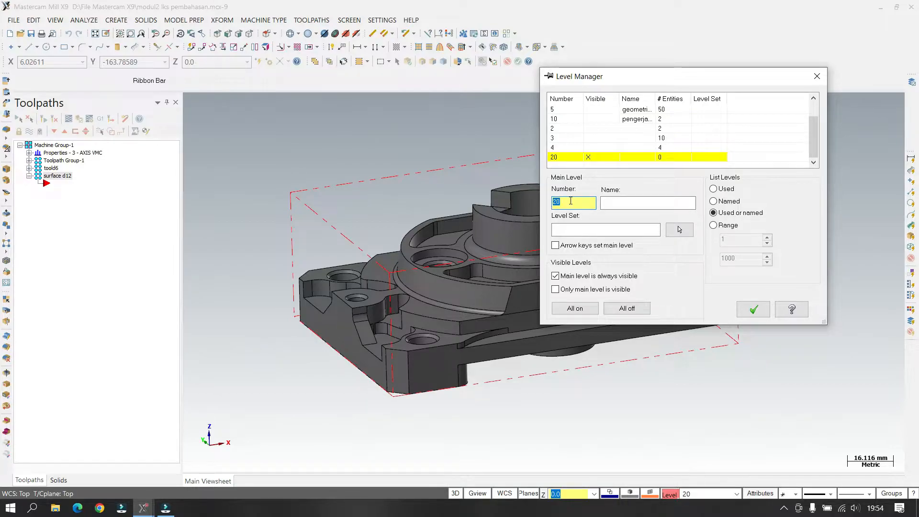
pyautogui.click(628, 200)
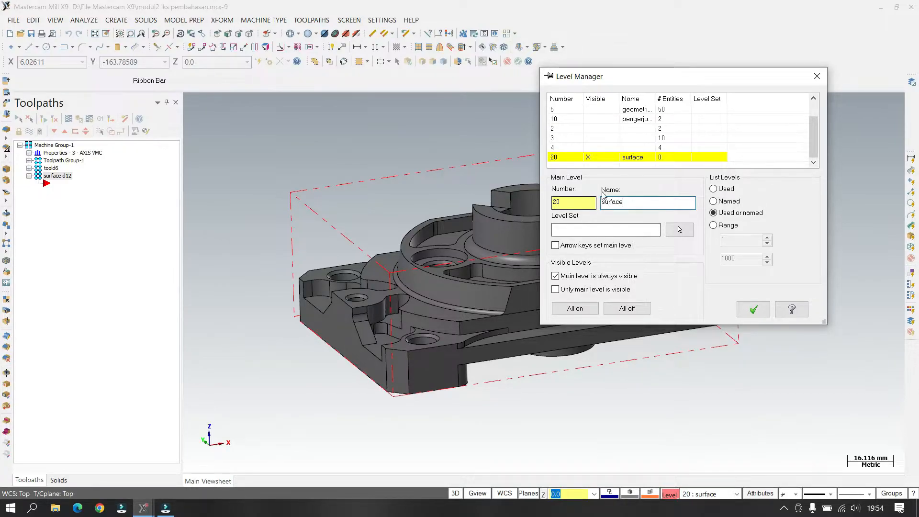
pyautogui.click(754, 310)
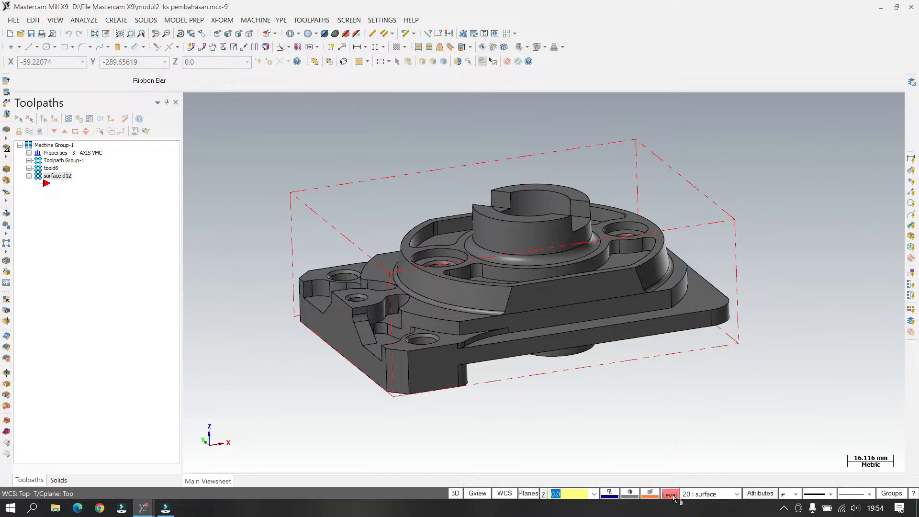
# Draw two lines across the central boss, connecting the corners of its opposite notches
pyautogui.moveTo(699, 254)
pyautogui.mouseDown(button='middle')
pyautogui.moveTo(712, 271)
pyautogui.moveTo(684, 303)
pyautogui.mouseUp(button='middle')
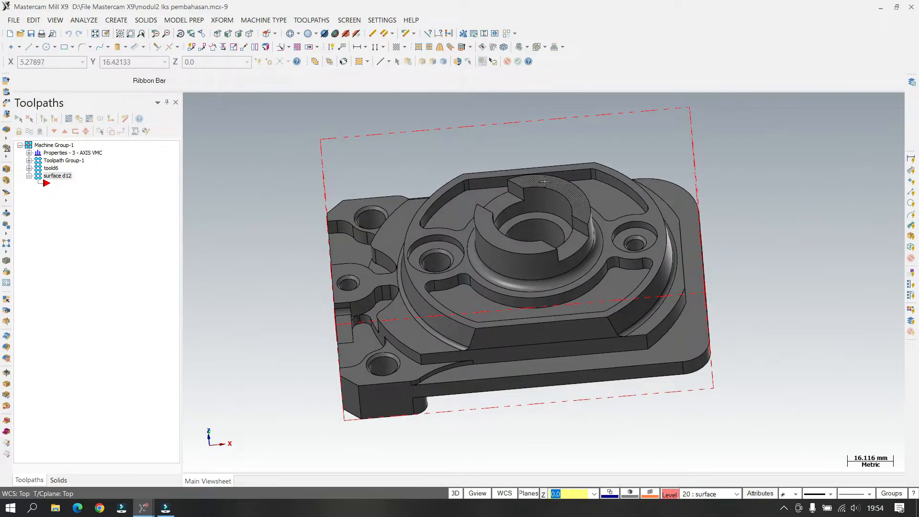
pyautogui.scroll(3, 524, 185)
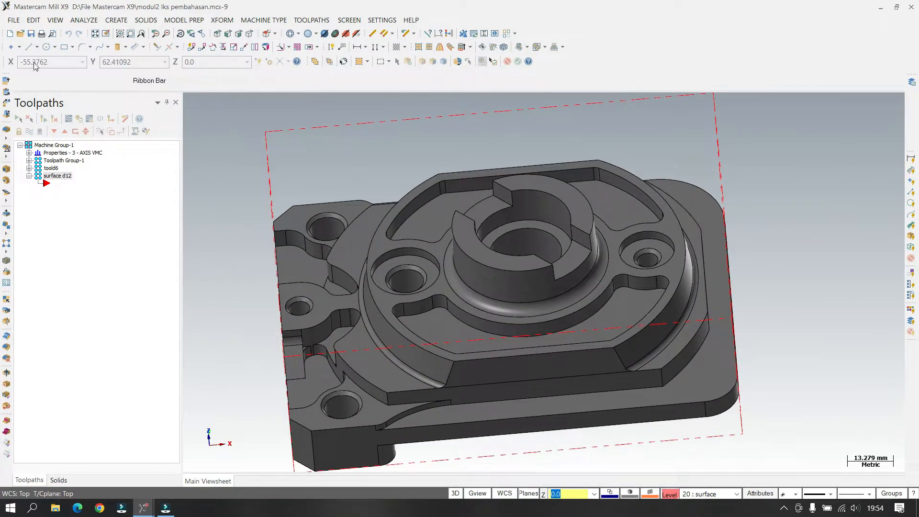
pyautogui.click(29, 47)
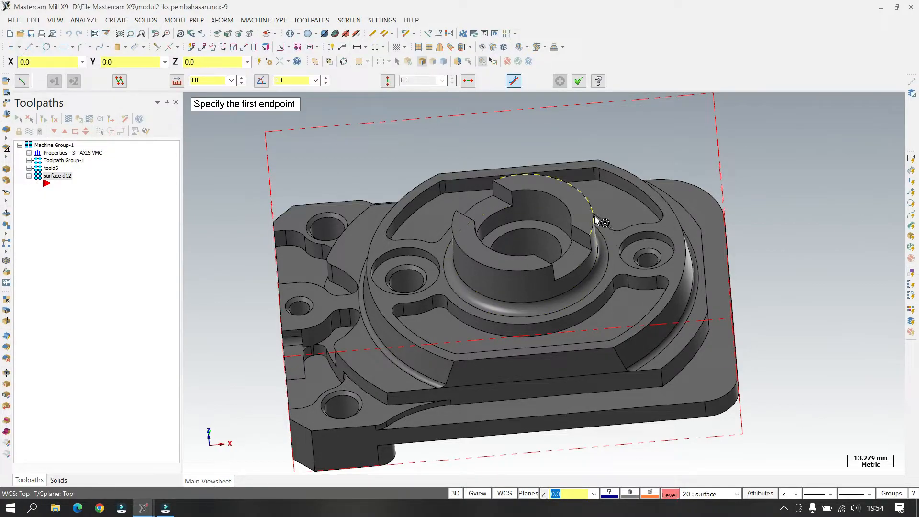
pyautogui.scroll(4, 598, 223)
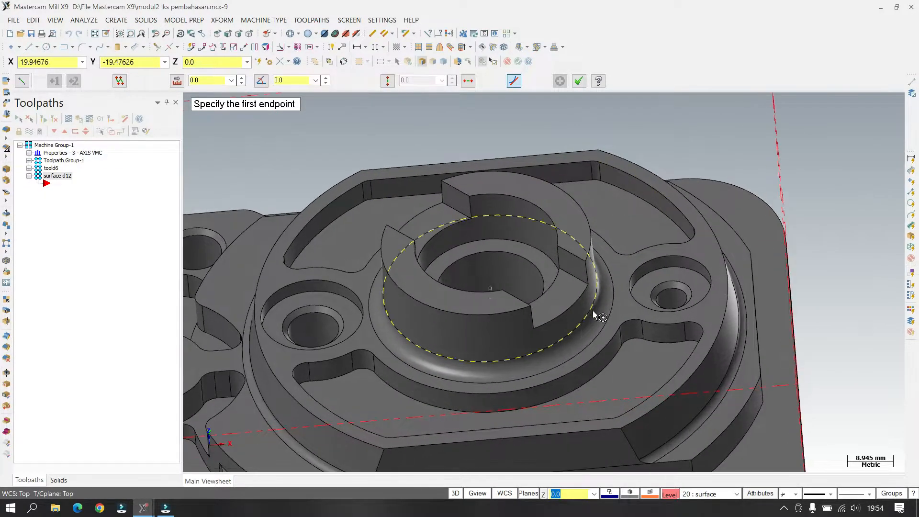
pyautogui.click(587, 286)
pyautogui.click(441, 204)
pyautogui.moveTo(572, 172); pyautogui.dragTo(402, 401, button='middle')
pyautogui.click(401, 411)
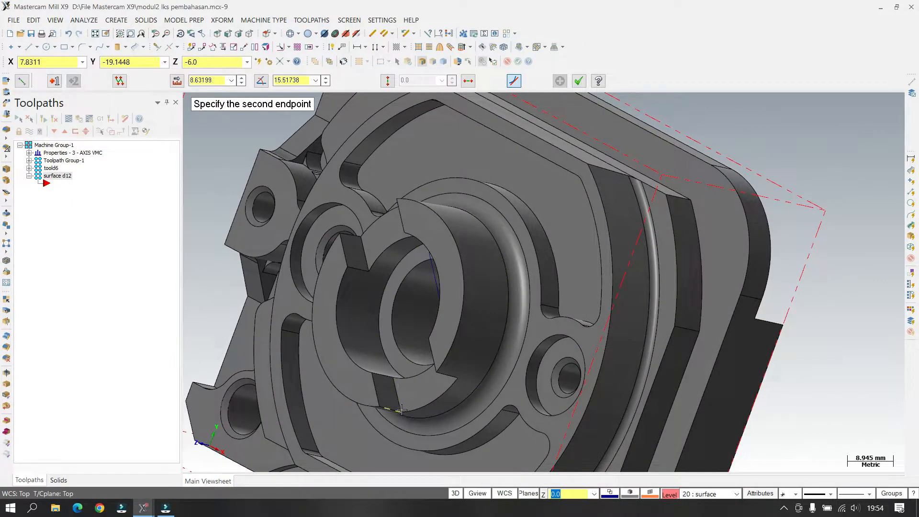
pyautogui.click(362, 237)
pyautogui.click(578, 82)
# Start creating surfaces from the solid, selecting the central boss's outer wall and base fillet plus the raised flange's curved side walls and fillets
pyautogui.moveTo(661, 221); pyautogui.dragTo(593, 347, button='middle')
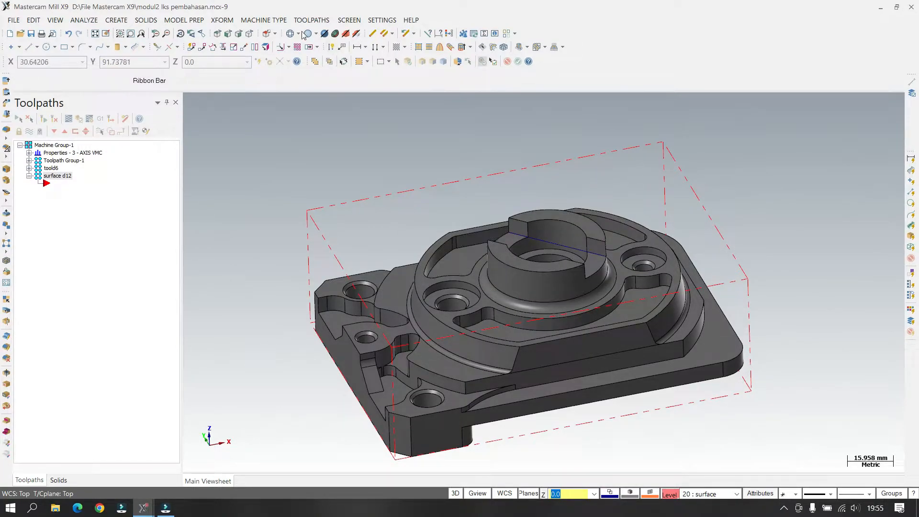
pyautogui.click(116, 20)
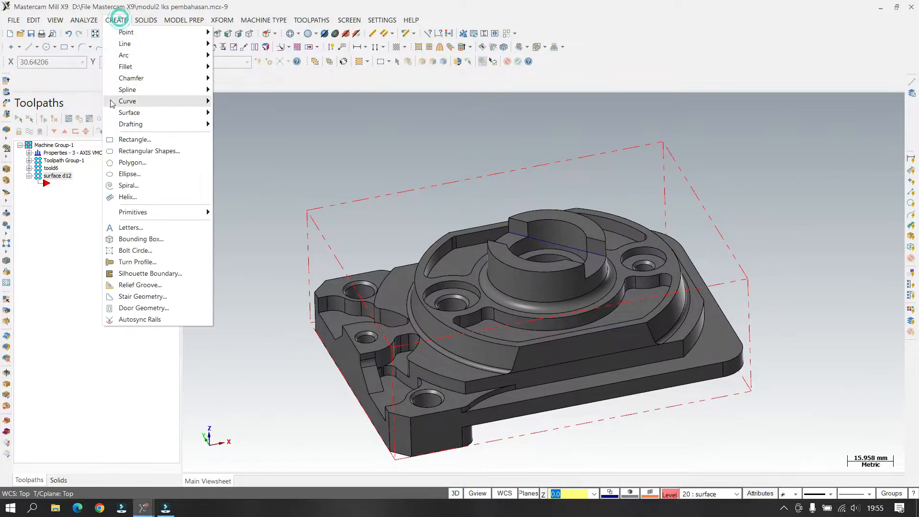
pyautogui.click(149, 117)
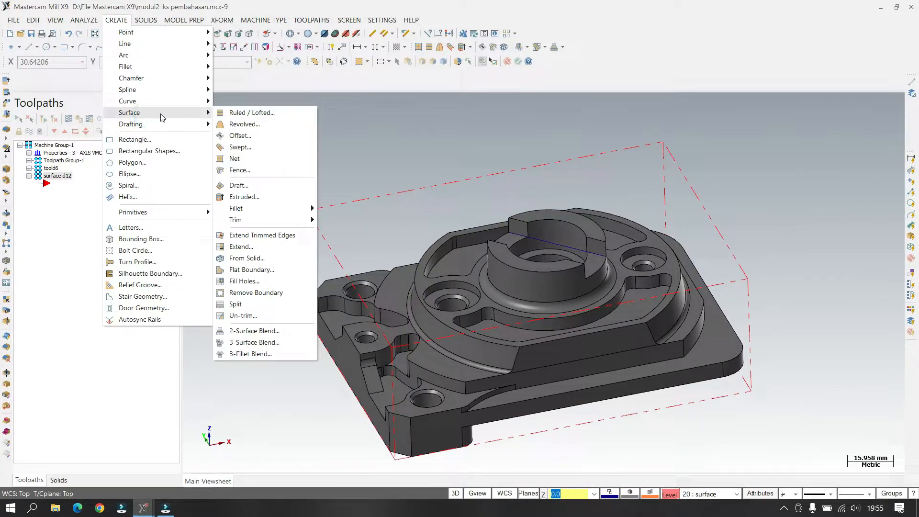
pyautogui.click(249, 260)
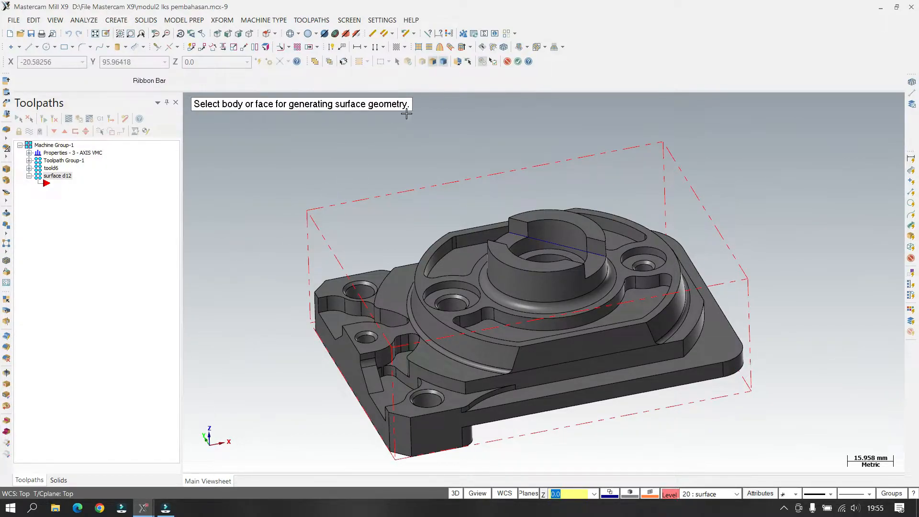
pyautogui.click(434, 69)
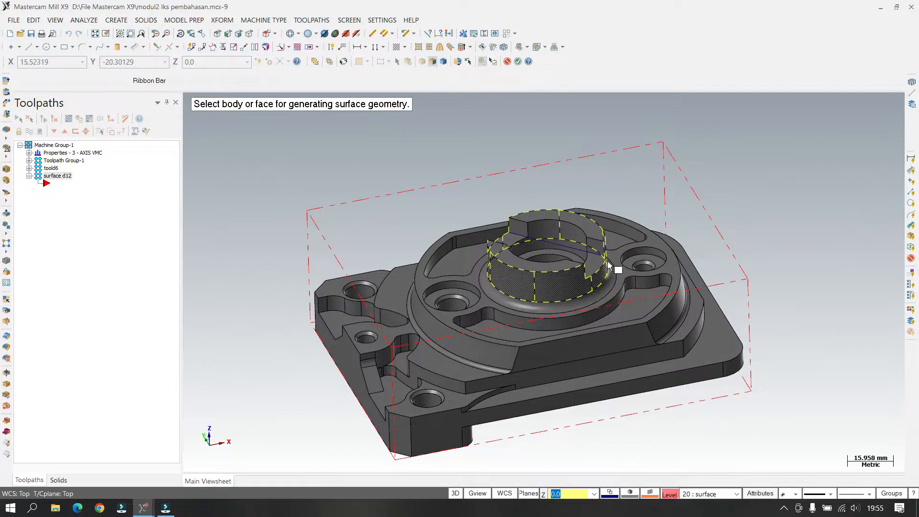
pyautogui.click(566, 278)
pyautogui.click(594, 296)
pyautogui.moveTo(749, 251); pyautogui.dragTo(699, 259, button='middle')
pyautogui.click(683, 284)
pyautogui.click(690, 290)
pyautogui.moveTo(697, 293); pyautogui.dragTo(617, 273, button='middle')
pyautogui.click(406, 336)
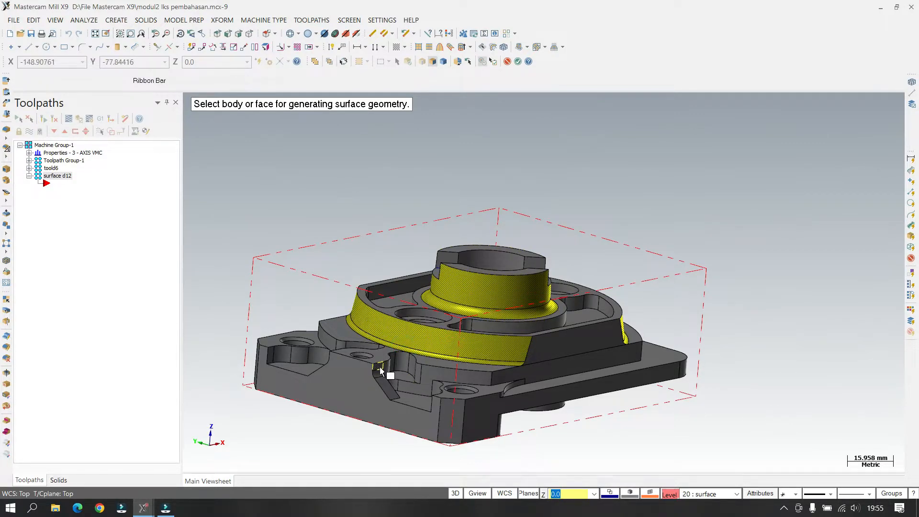
# Add the vertical, rounded and sloped faces of the edge step beside the small hole to the face selection
pyautogui.scroll(8, 379, 370)
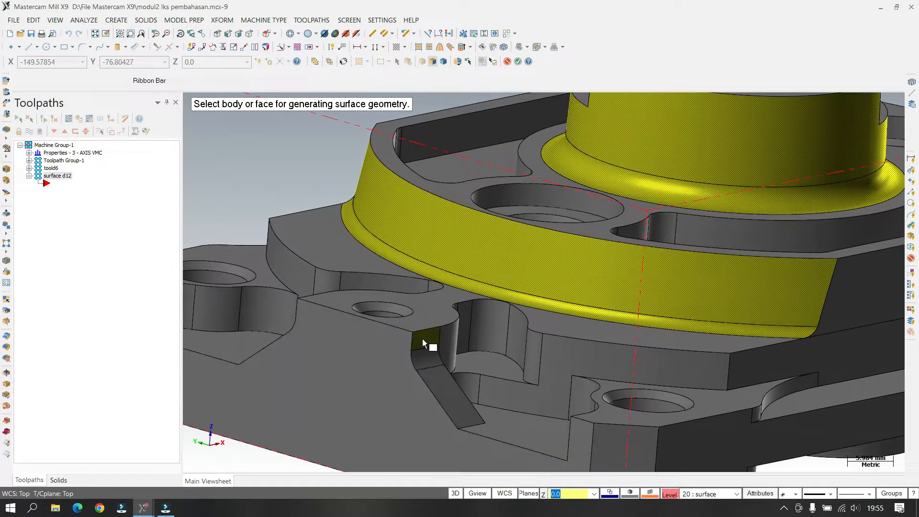
pyautogui.click(422, 338)
pyautogui.click(444, 387)
pyautogui.scroll(-1, 628, 214)
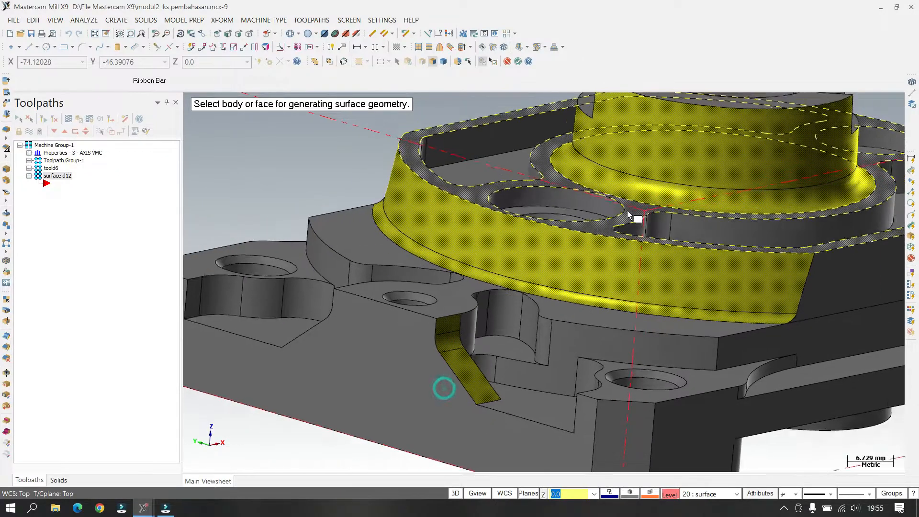
pyautogui.scroll(-3, 629, 214)
pyautogui.moveTo(519, 254); pyautogui.dragTo(574, 311, button='middle')
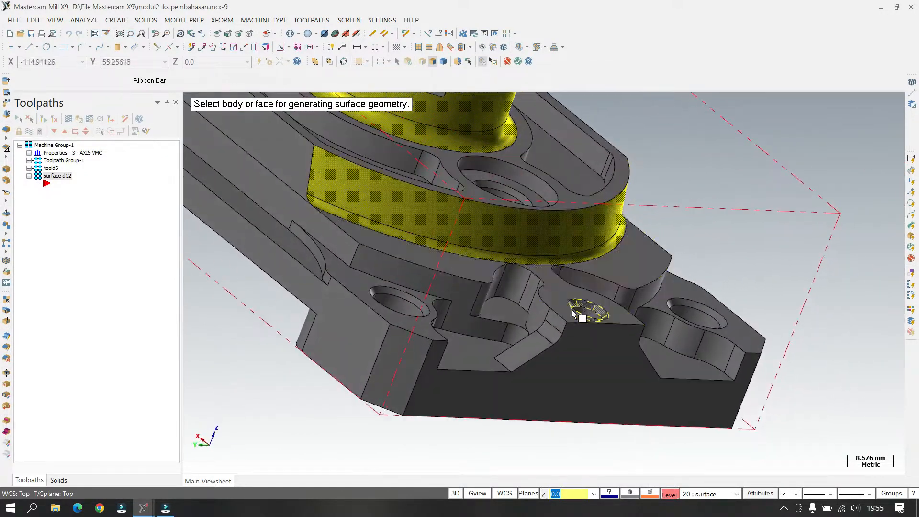
pyautogui.click(556, 331)
pyautogui.click(537, 348)
pyautogui.click(536, 348)
pyautogui.click(569, 115)
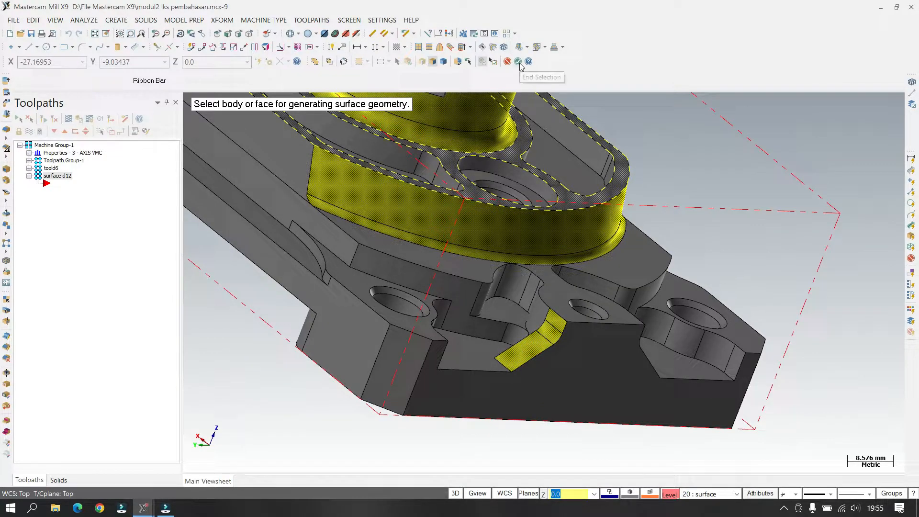
# End the face selection and generate the surfaces from the selected solid faces
pyautogui.click(518, 62)
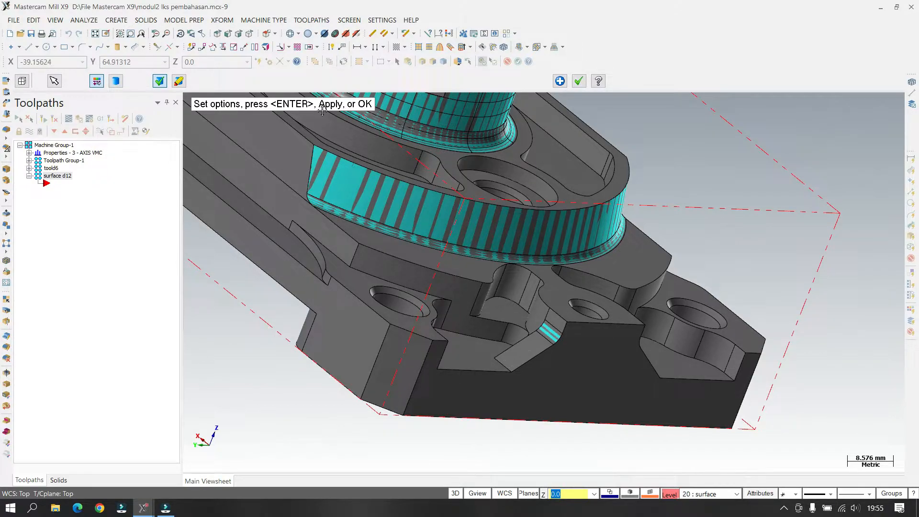
pyautogui.click(579, 81)
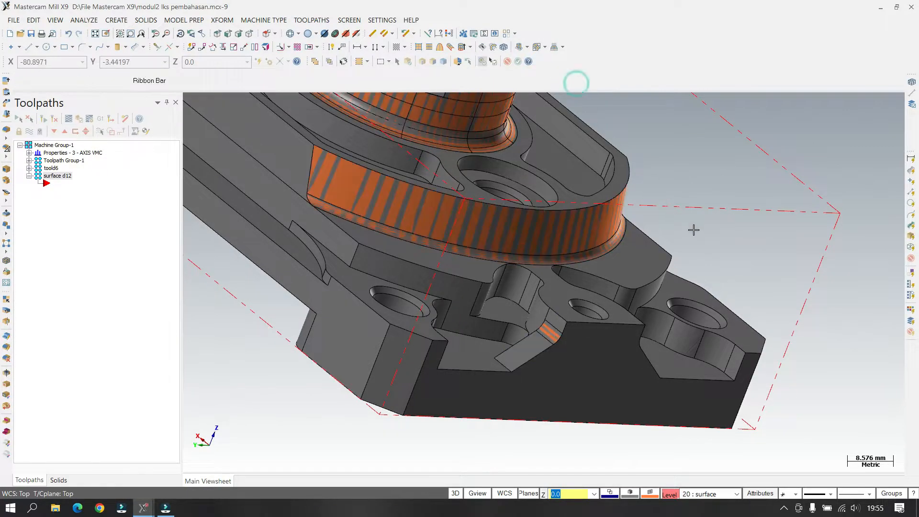
pyautogui.scroll(-4, 686, 232)
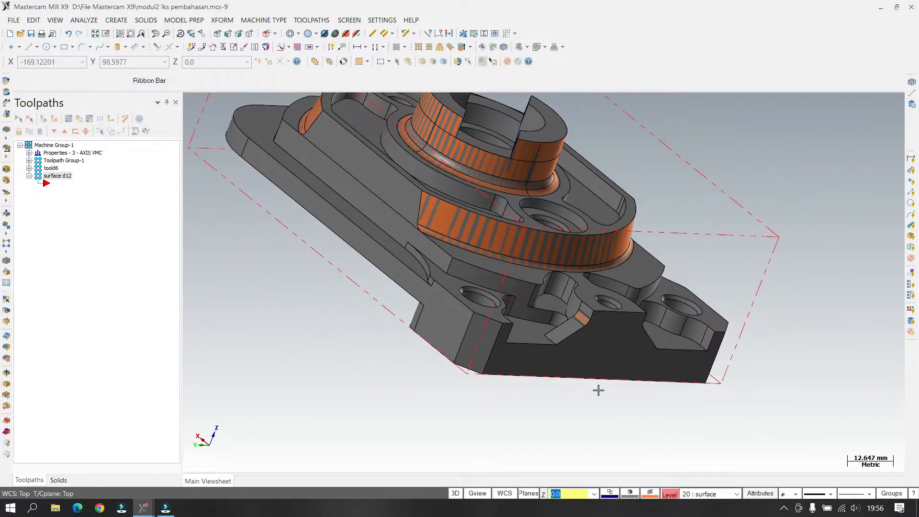
pyautogui.moveTo(698, 351); pyautogui.dragTo(501, 310, button='middle')
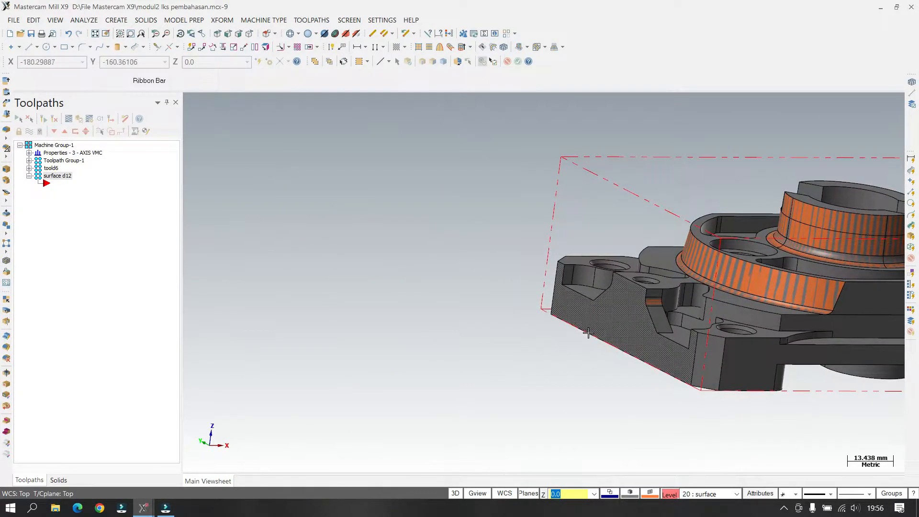
# Hide level 8 "solid jadi" so the generated surfaces can be inspected without the solid
pyautogui.moveTo(592, 327); pyautogui.dragTo(591, 328, button='middle')
pyautogui.keyDown('shift'); pyautogui.moveTo(594, 291); pyautogui.dragTo(572, 316, button='middle'); pyautogui.keyUp('shift')
pyautogui.click(671, 495)
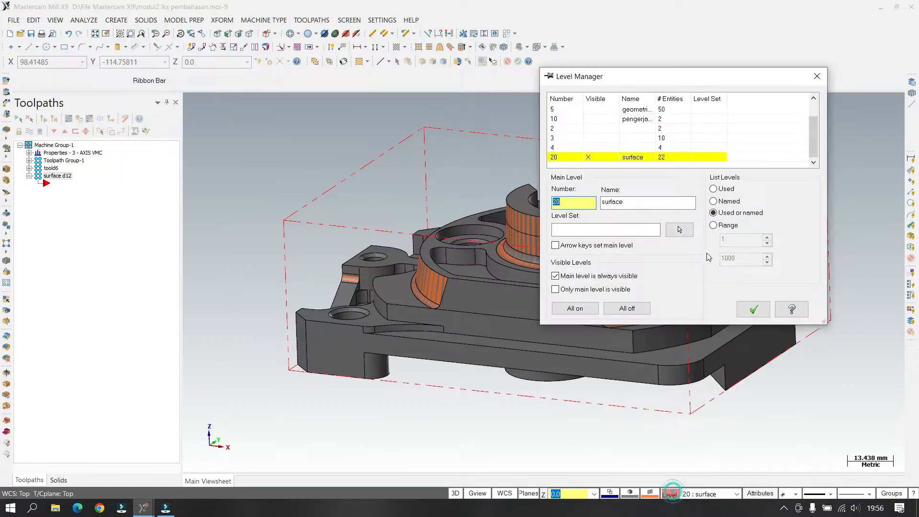
pyautogui.scroll(1, 600, 141)
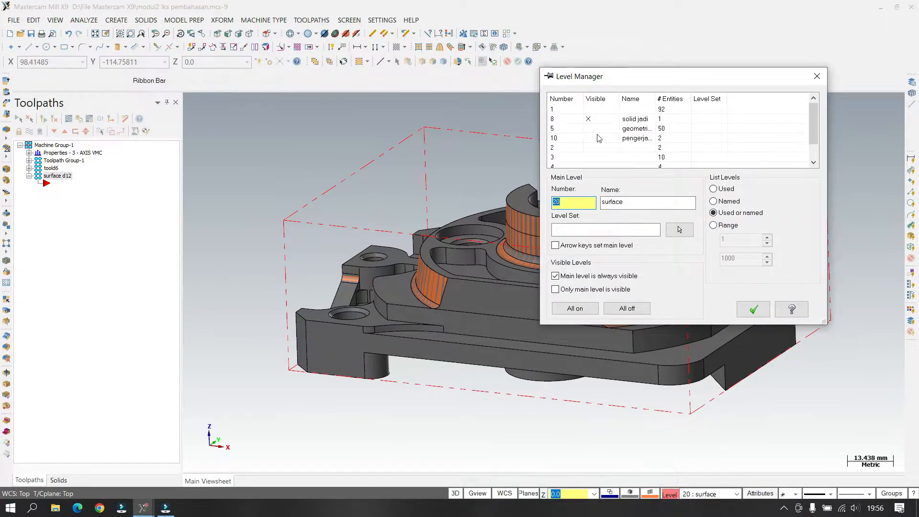
pyautogui.click(589, 120)
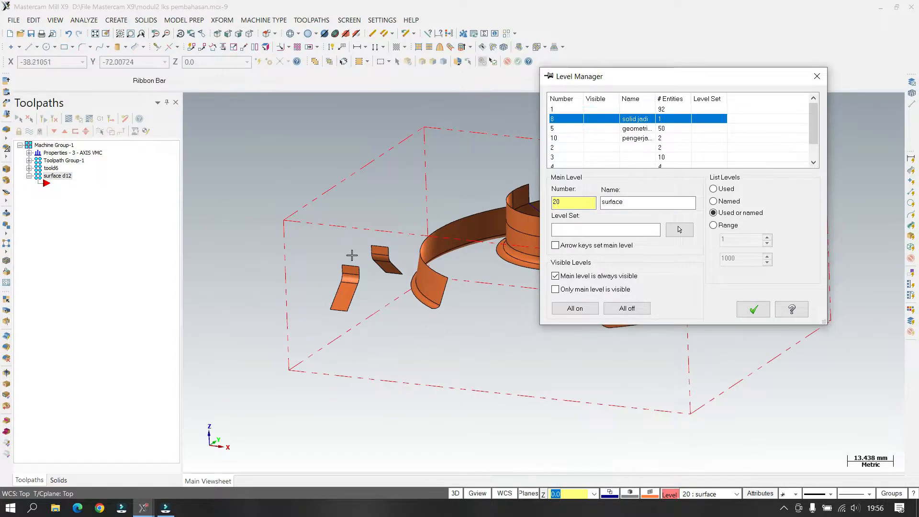
pyautogui.click(753, 310)
pyautogui.moveTo(753, 309); pyautogui.dragTo(641, 279, button='middle')
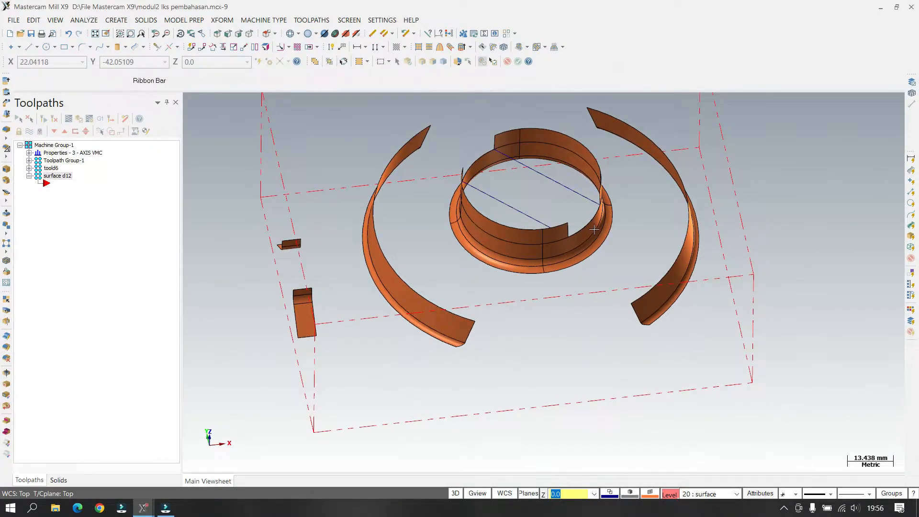
pyautogui.moveTo(571, 272)
pyautogui.mouseDown(button='middle')
pyautogui.moveTo(607, 248)
pyautogui.moveTo(669, 232)
pyautogui.moveTo(575, 223)
pyautogui.moveTo(536, 239)
pyautogui.mouseUp(button='middle')
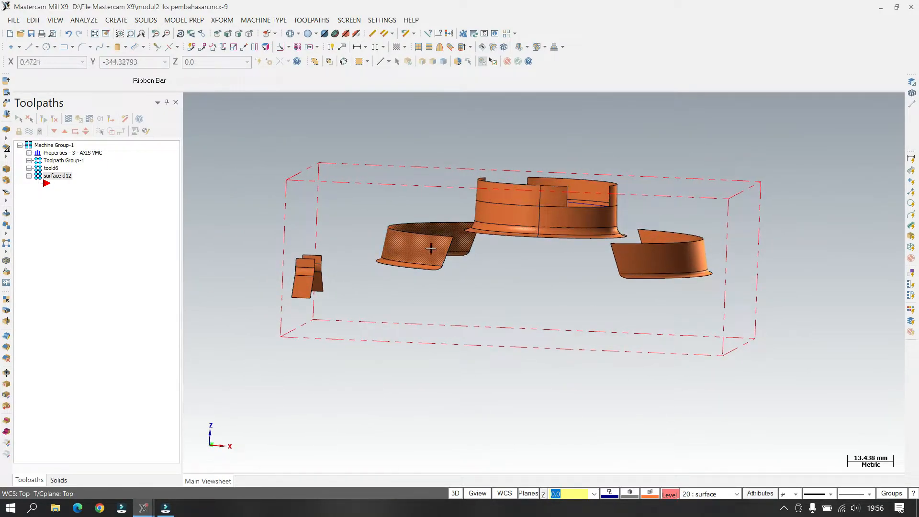
pyautogui.moveTo(397, 262)
pyautogui.mouseDown(button='middle')
pyautogui.moveTo(487, 281)
pyautogui.moveTo(501, 271)
pyautogui.moveTo(446, 310)
pyautogui.moveTo(661, 299)
pyautogui.moveTo(546, 329)
pyautogui.moveTo(569, 286)
pyautogui.mouseUp(button='middle')
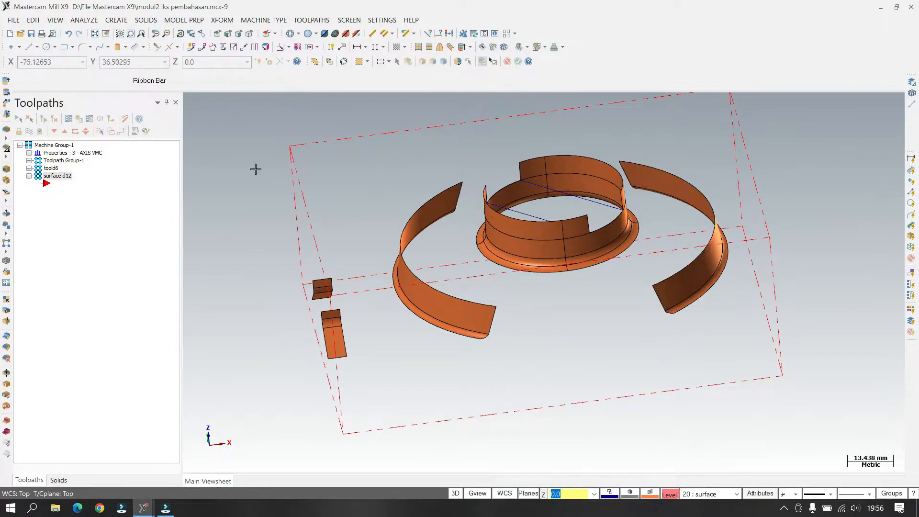
# Start a 2D high speed Blend Mill toolpath in "surface d12", chaining the two lines across the central boss
pyautogui.rightClick(64, 188)
pyautogui.moveTo(103, 194)
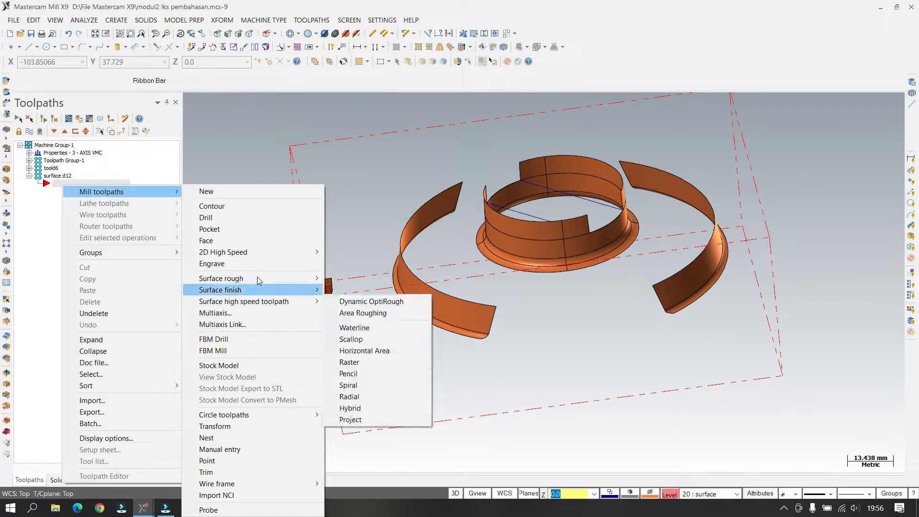
pyautogui.moveTo(267, 252)
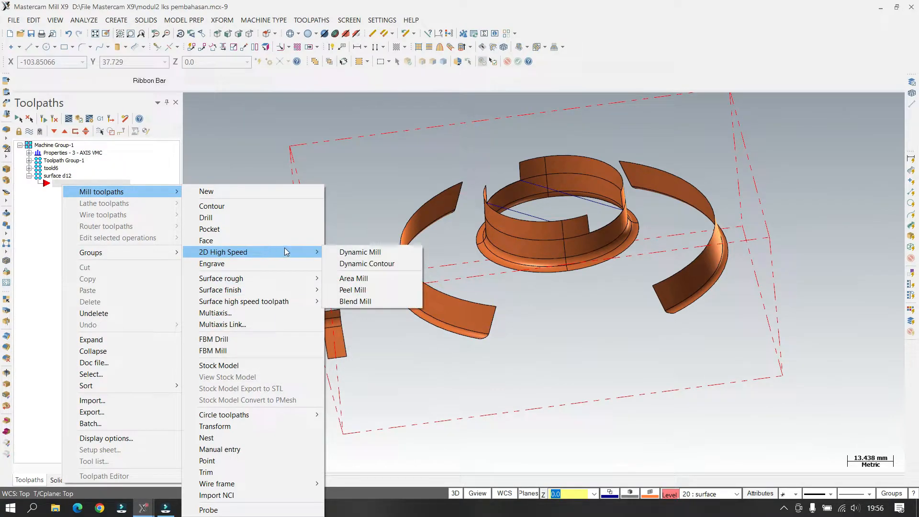
pyautogui.click(355, 302)
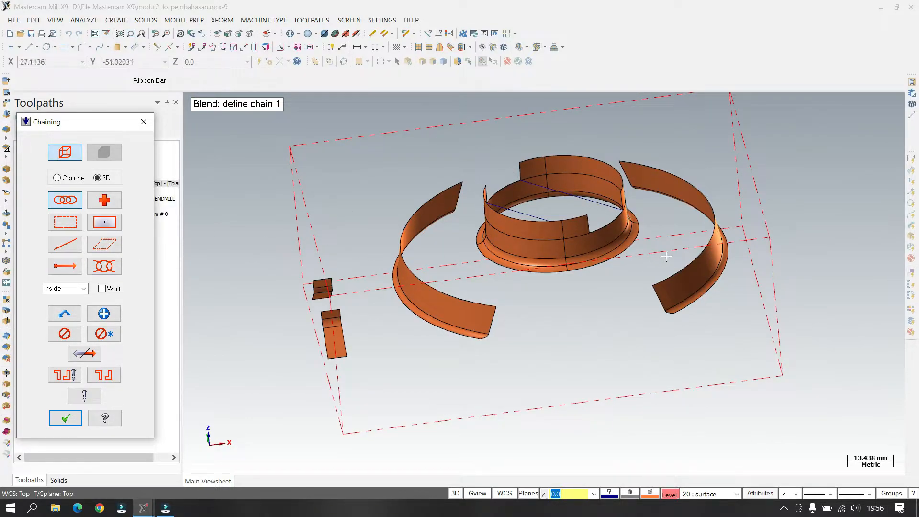
pyautogui.click(611, 211)
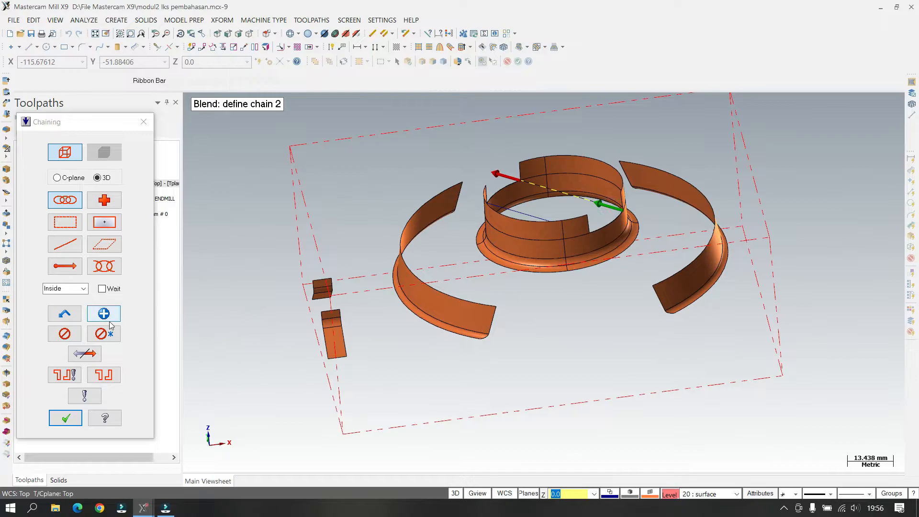
pyautogui.moveTo(662, 220); pyautogui.dragTo(546, 242, button='middle')
pyautogui.click(540, 293)
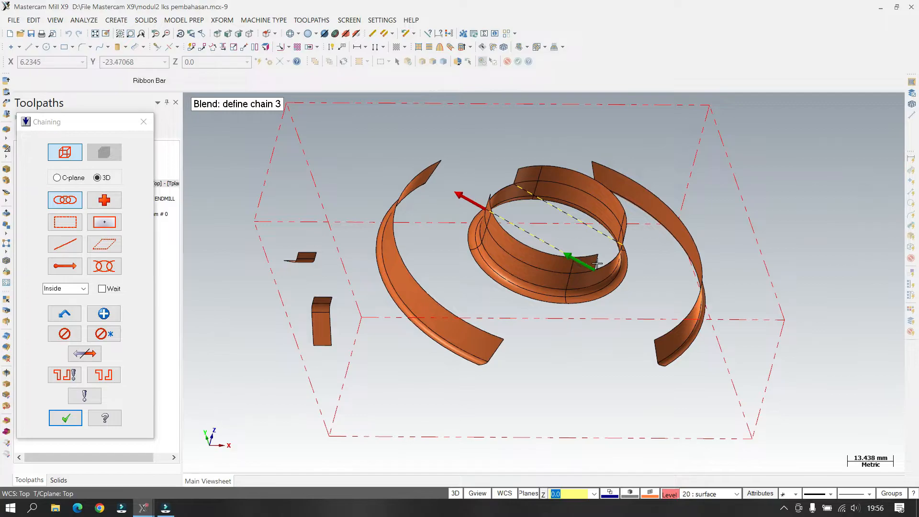
pyautogui.click(65, 418)
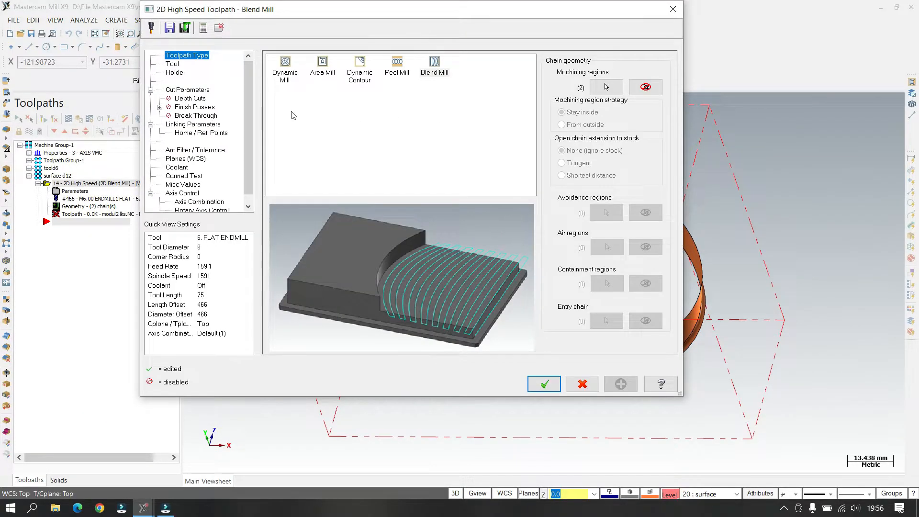
# Choose the 12 mm flat endmill and raise its cutting speed to give spindle speed 5305 and feed rate 1061
pyautogui.click(172, 64)
pyautogui.click(387, 94)
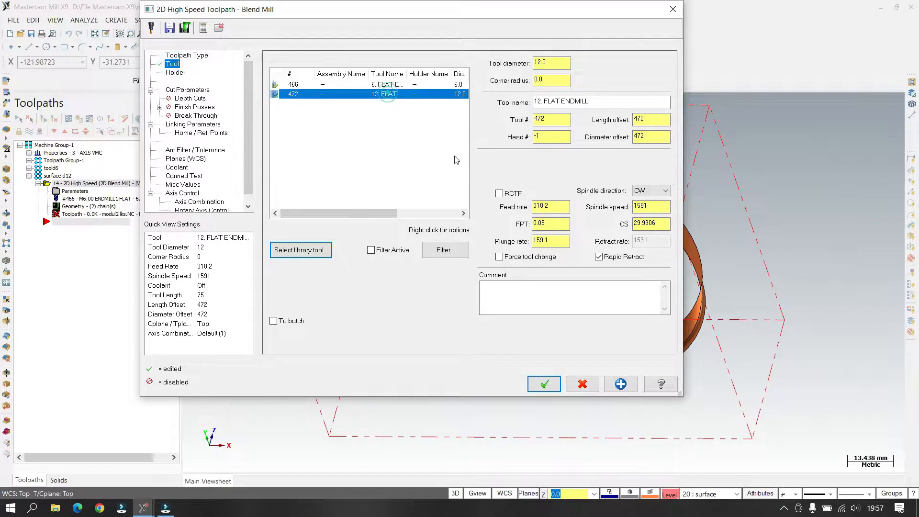
pyautogui.click(662, 225)
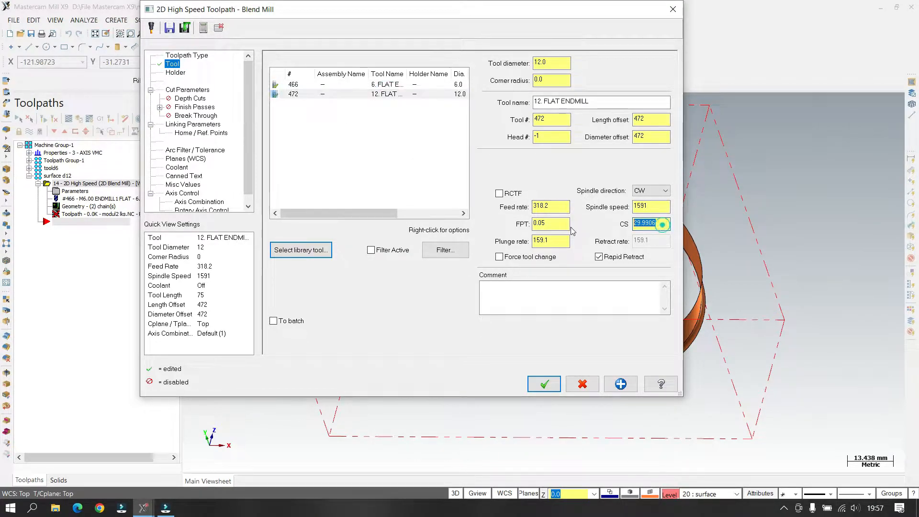
pyautogui.write('120')
pyautogui.press('Return')
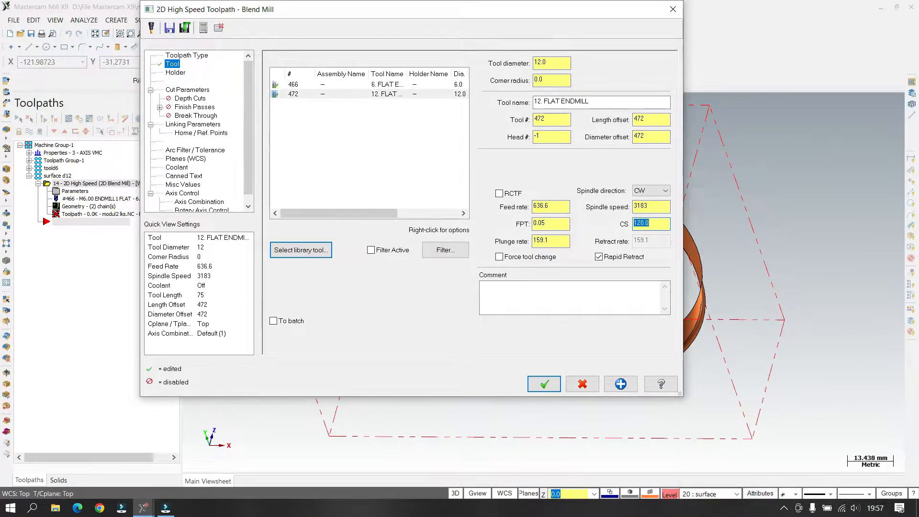
pyautogui.press('Return')
pyautogui.doubleClick(659, 223)
pyautogui.press('Return')
# Set the stock to leave on walls and floors to 0.0 and enable one finish pass with 0.1 spacing
pyautogui.click(179, 90)
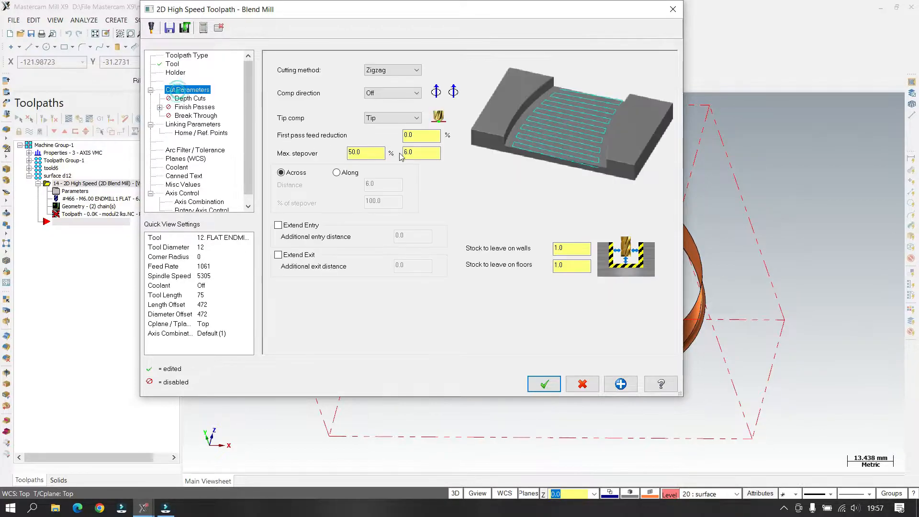
pyautogui.doubleClick(557, 248)
pyautogui.write('0.0')
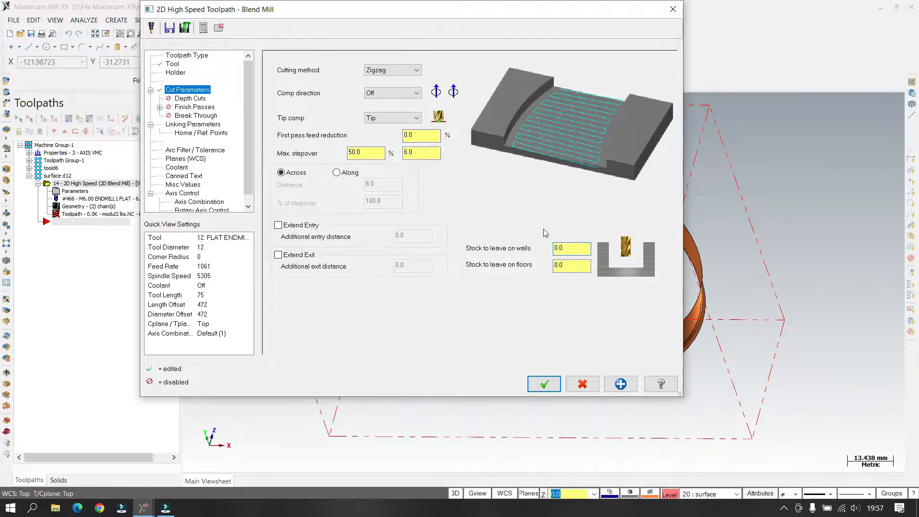
pyautogui.click(195, 107)
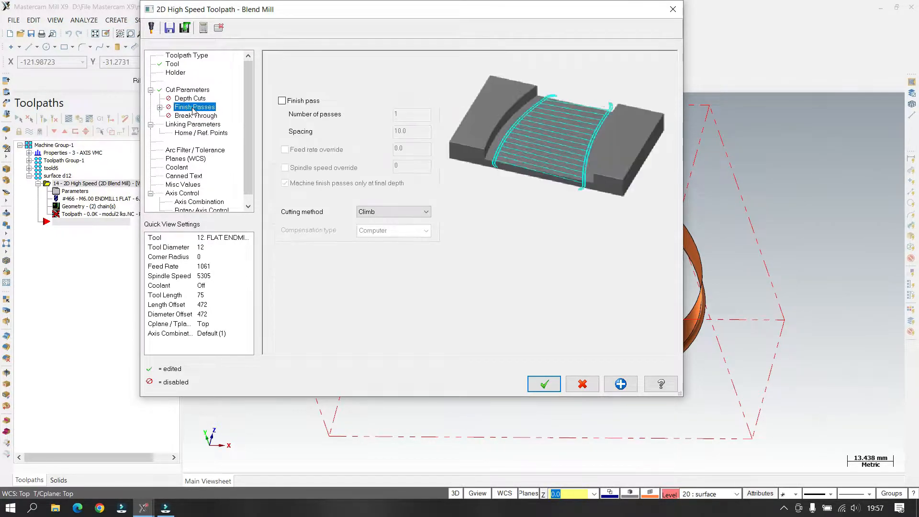
pyautogui.click(282, 101)
pyautogui.click(414, 131)
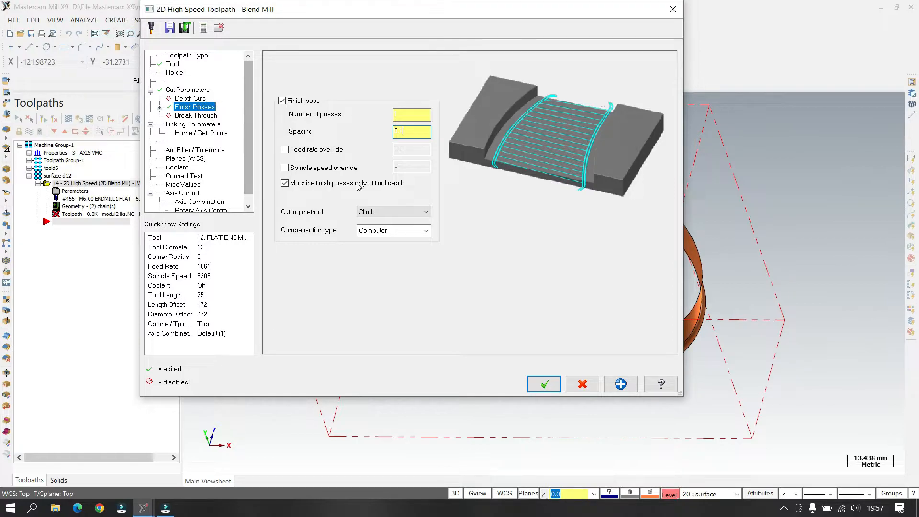
# Set the maximum stepover to 1.0 and extend the entry by an additional distance of 10
pyautogui.click(191, 90)
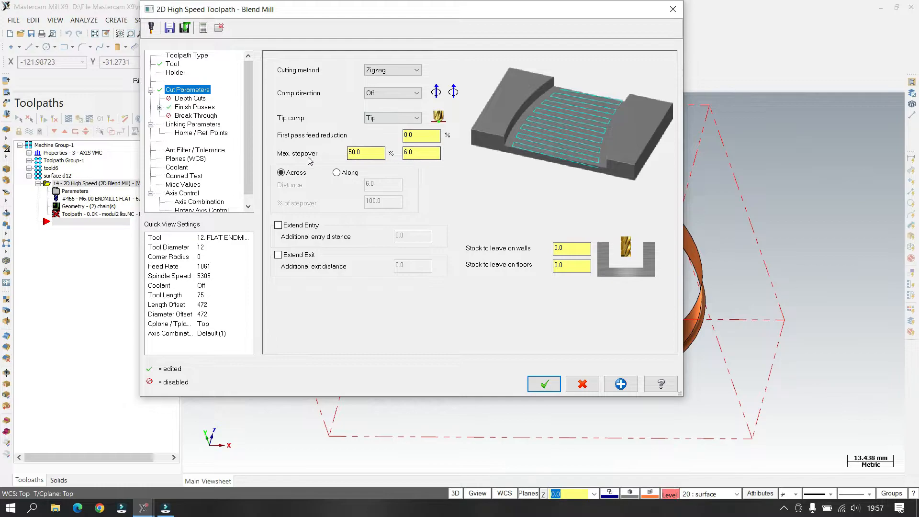
pyautogui.click(422, 152)
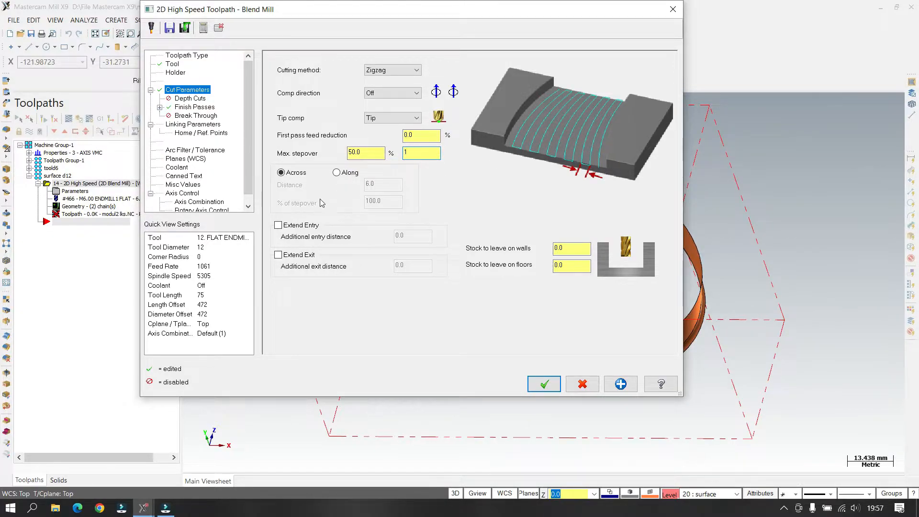
pyautogui.write('1')
pyautogui.click(300, 226)
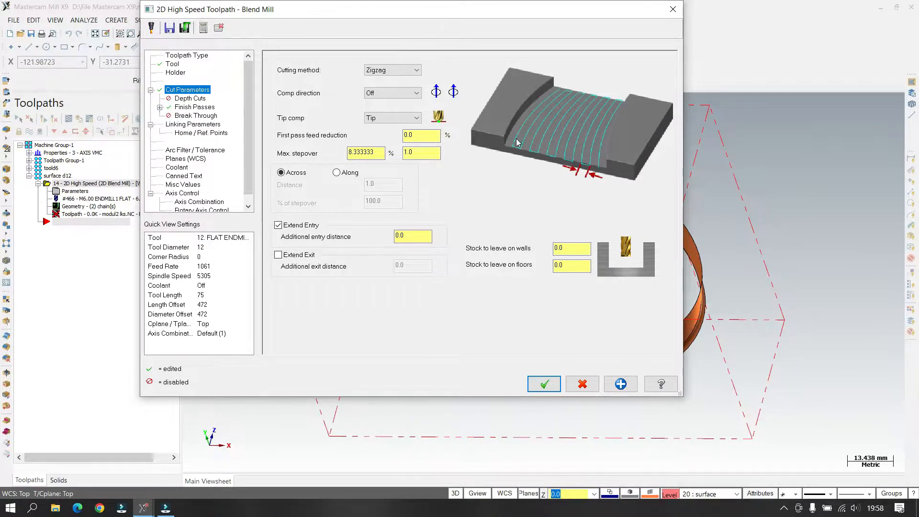
pyautogui.click(412, 236)
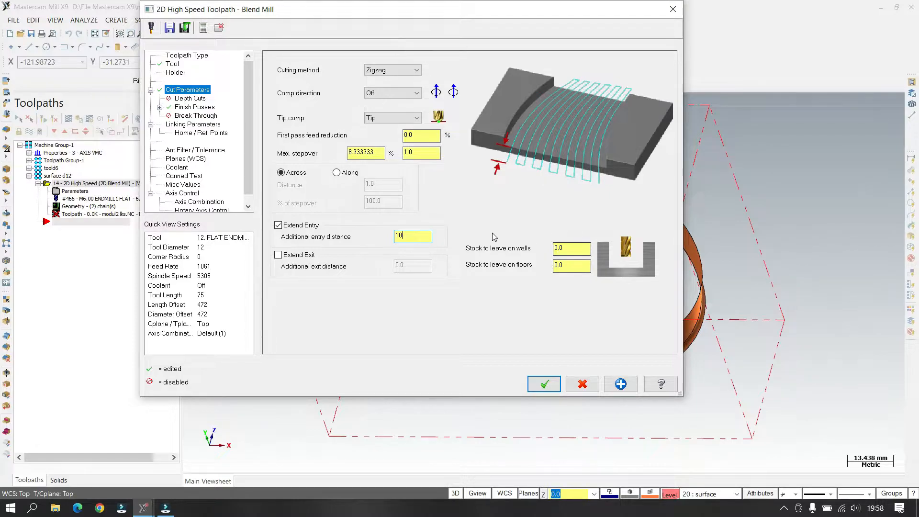
# Set an absolute depth of -6.0 from the end of a boss notch line and generate the Blend Mill toolpath
pyautogui.click(213, 126)
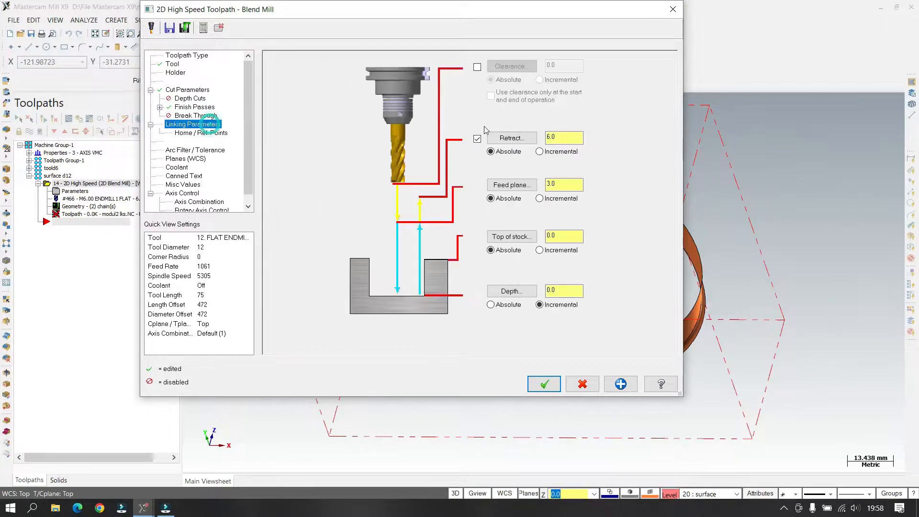
pyautogui.click(508, 306)
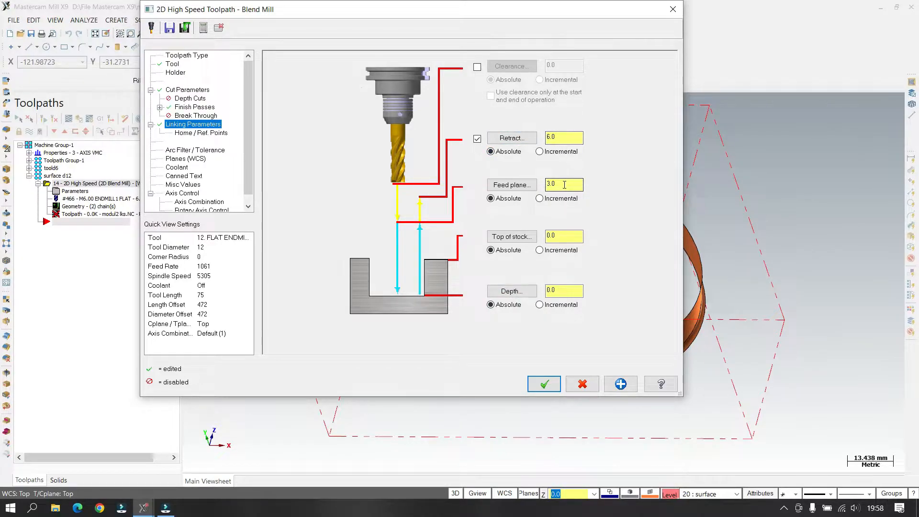
pyautogui.click(511, 292)
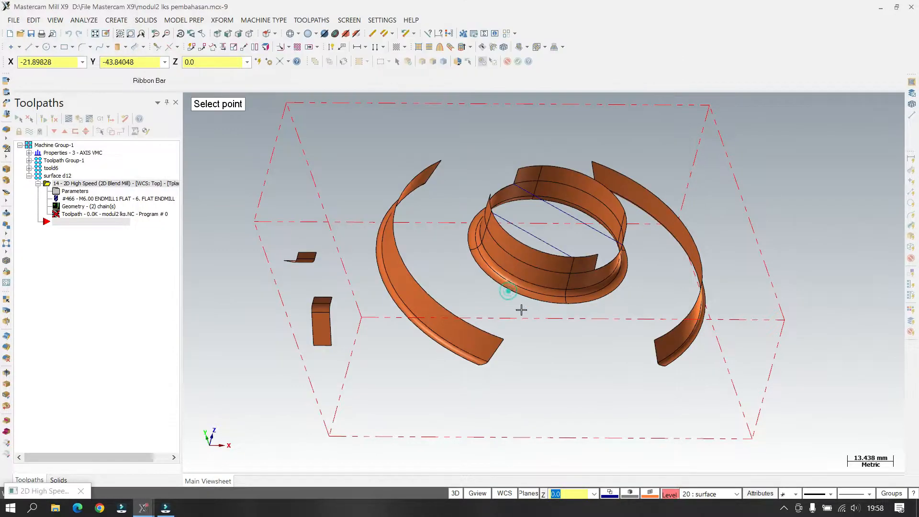
pyautogui.click(622, 247)
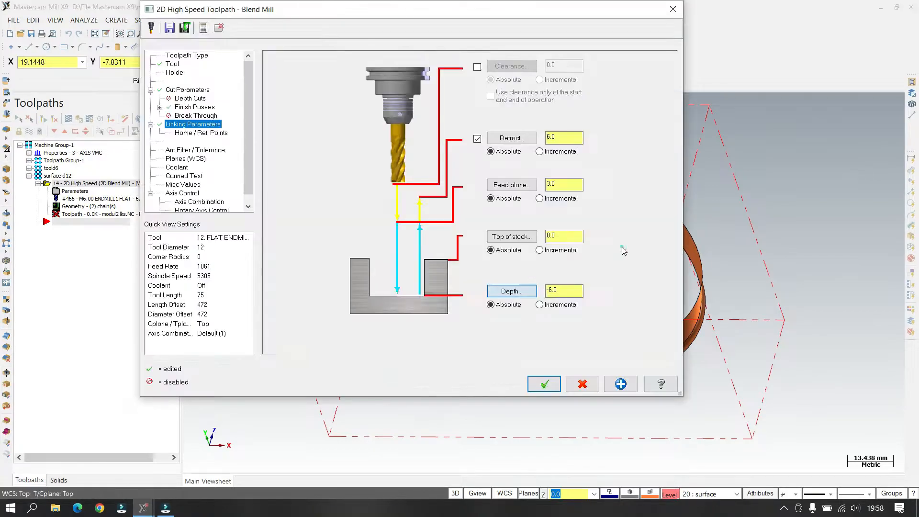
pyautogui.click(543, 384)
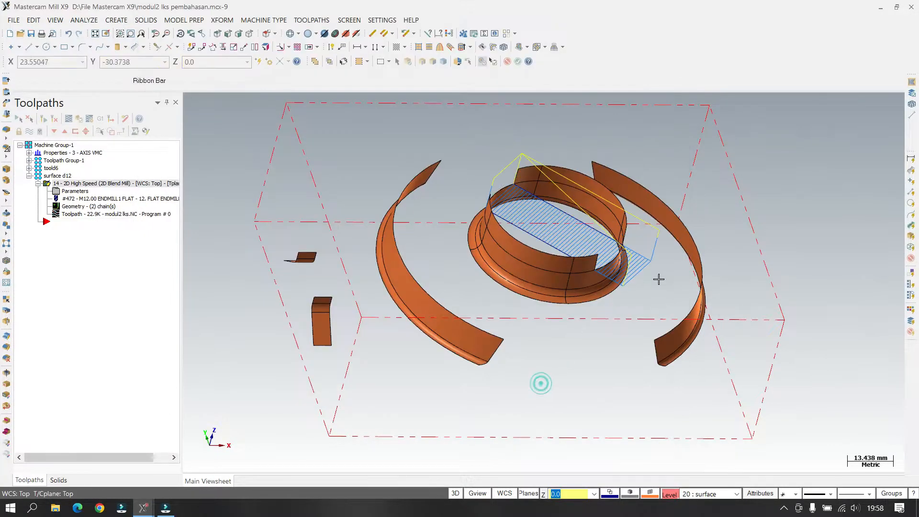
# Set the Blend Mill operation's compensation direction to Inside and regenerate its toolpath
pyautogui.moveTo(681, 283); pyautogui.dragTo(593, 299, button='middle')
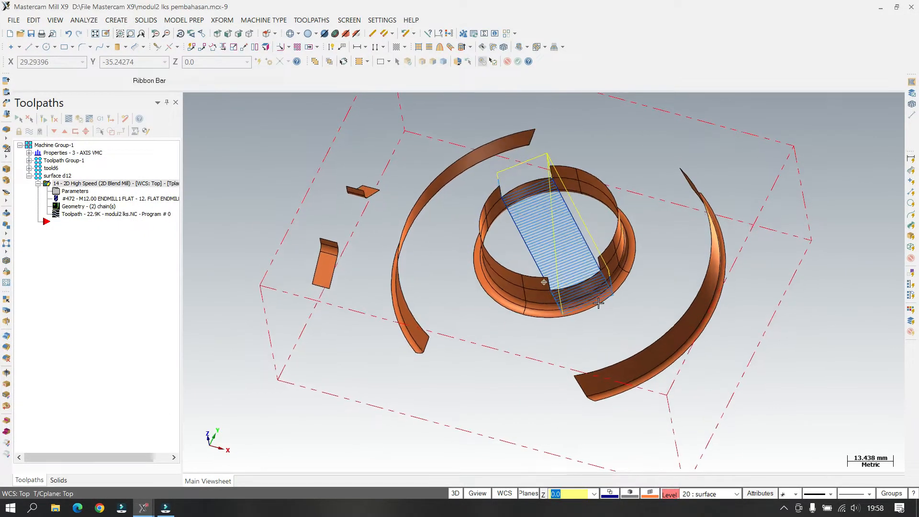
pyautogui.scroll(5, 584, 242)
pyautogui.scroll(1, 580, 215)
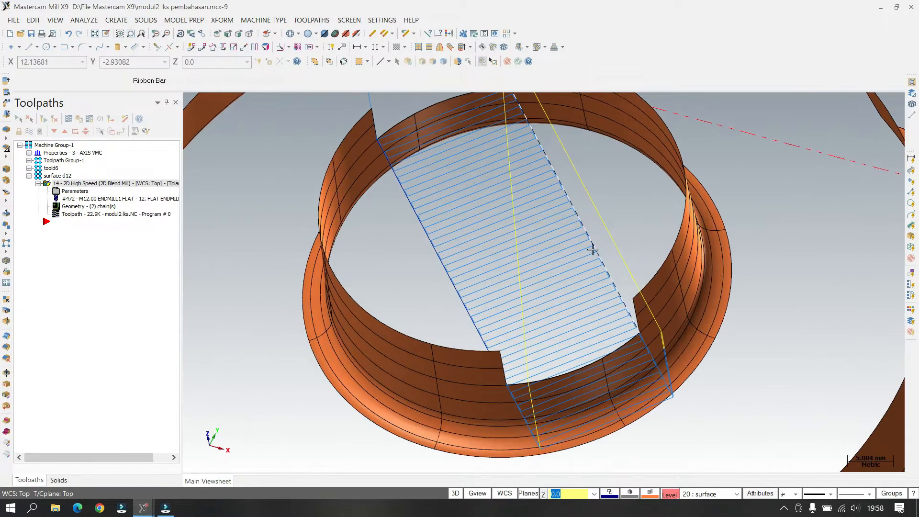
pyautogui.scroll(-5, 596, 248)
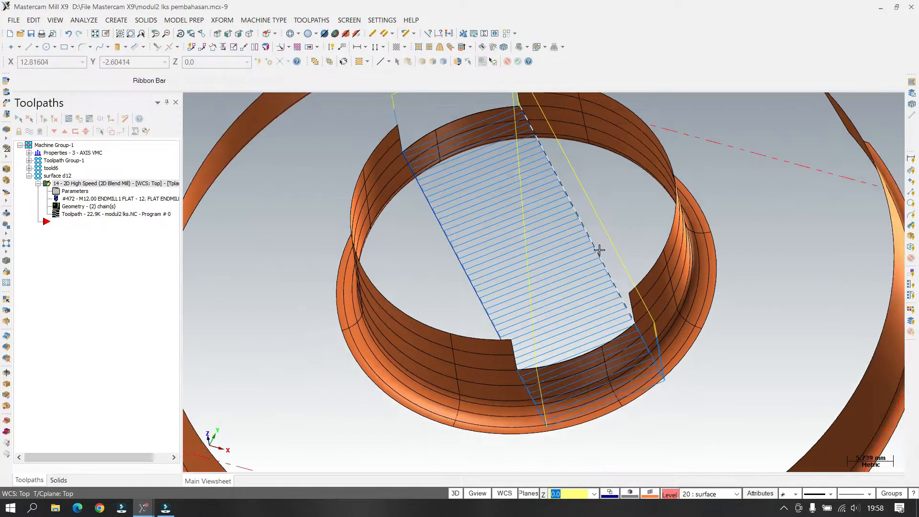
pyautogui.scroll(1, 597, 251)
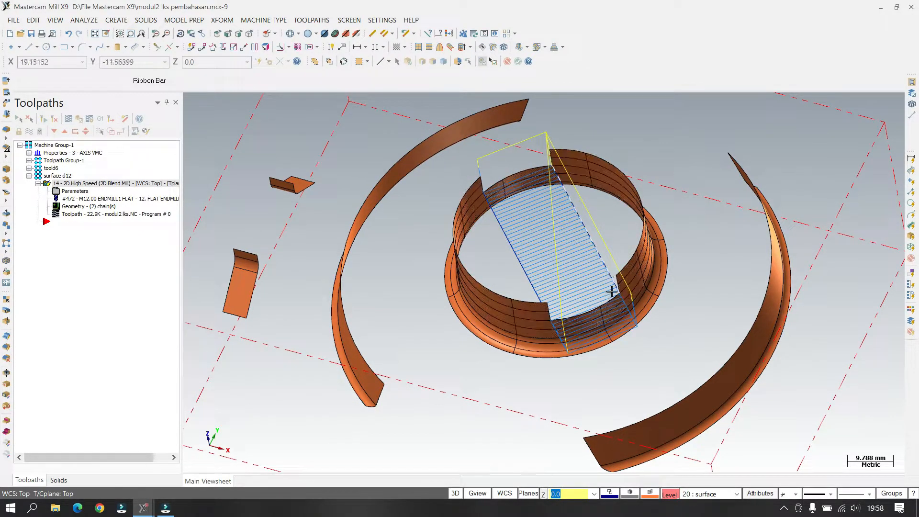
pyautogui.click(106, 190)
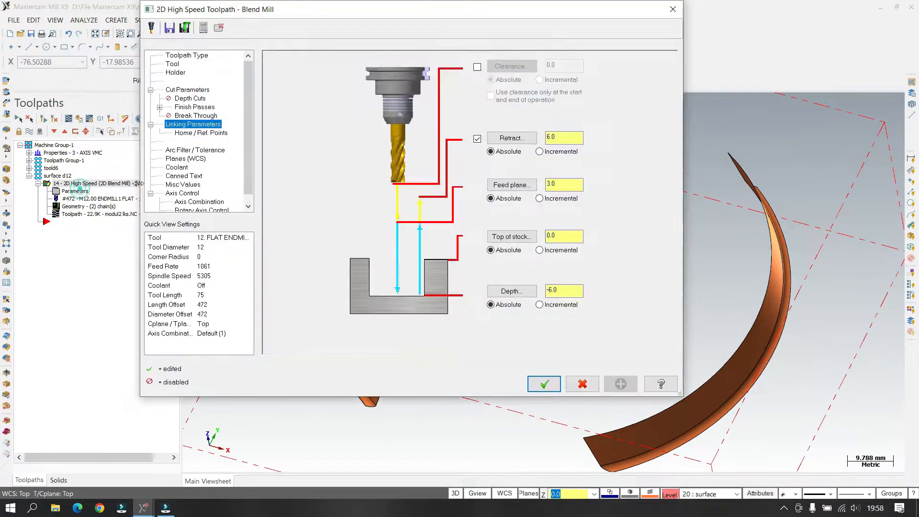
pyautogui.click(187, 90)
pyautogui.click(394, 93)
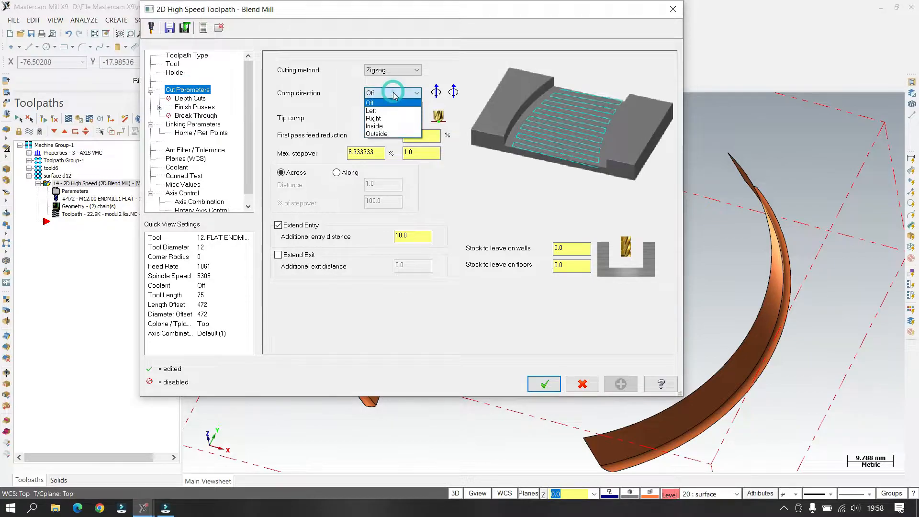
pyautogui.click(390, 126)
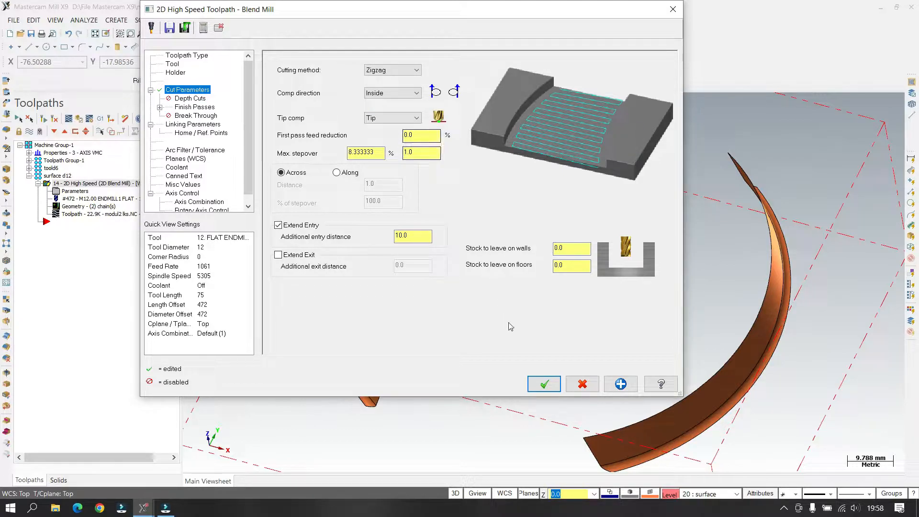
pyautogui.click(546, 384)
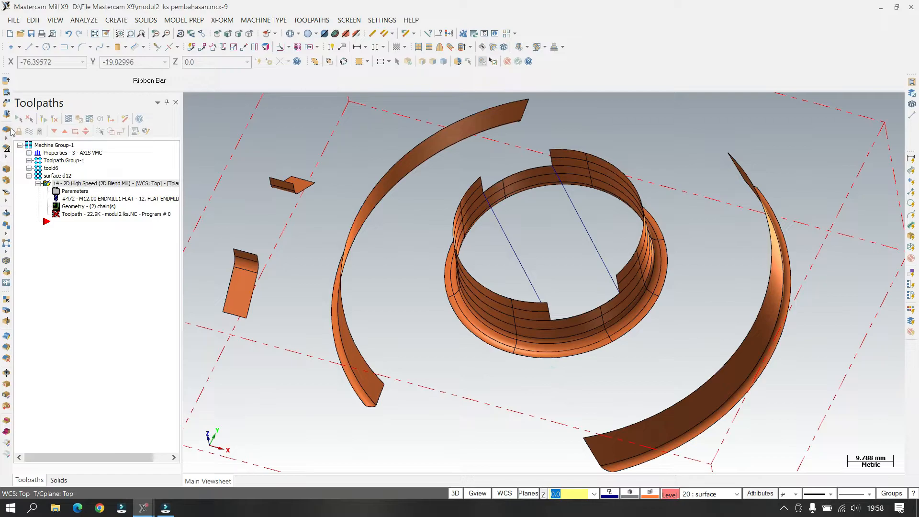
pyautogui.click(42, 121)
# Extend the Blend Mill exit by an additional distance of 6 and regenerate the toolpath
pyautogui.moveTo(427, 222); pyautogui.dragTo(525, 213, button='middle')
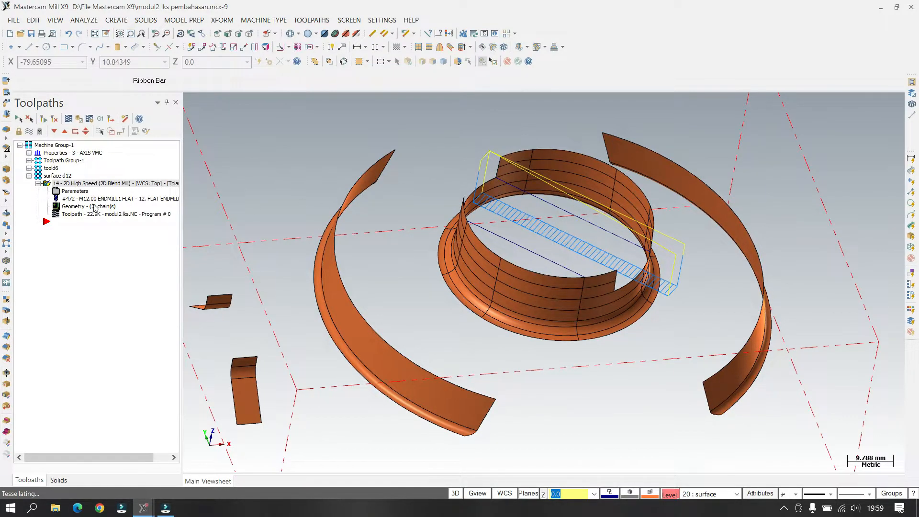
pyautogui.click(74, 191)
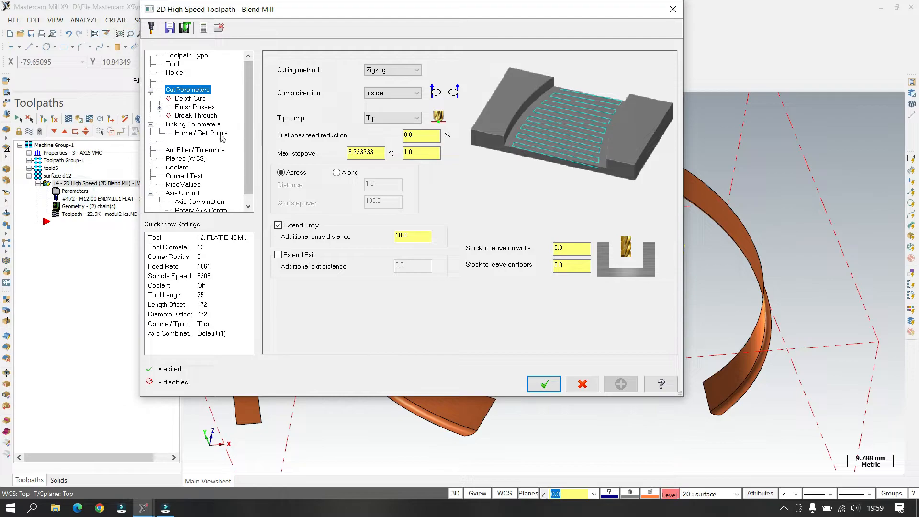
pyautogui.click(293, 255)
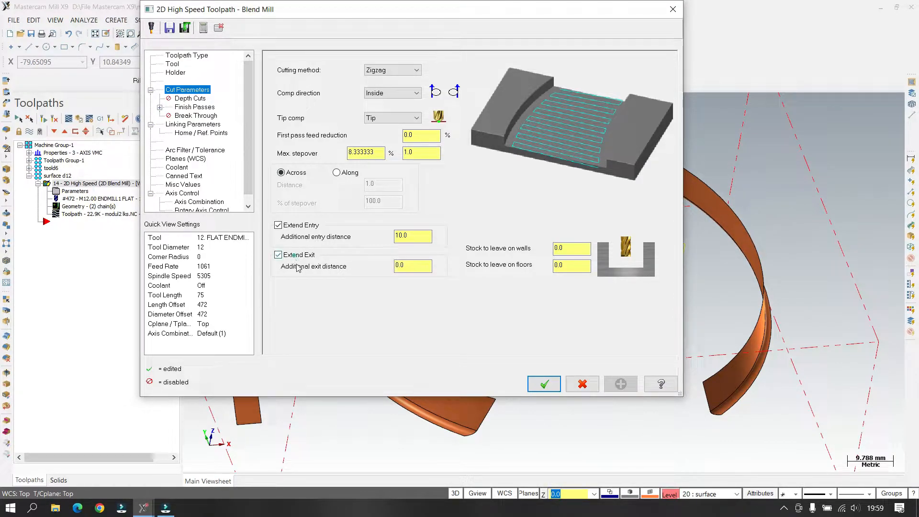
pyautogui.doubleClick(413, 266)
pyautogui.write('6')
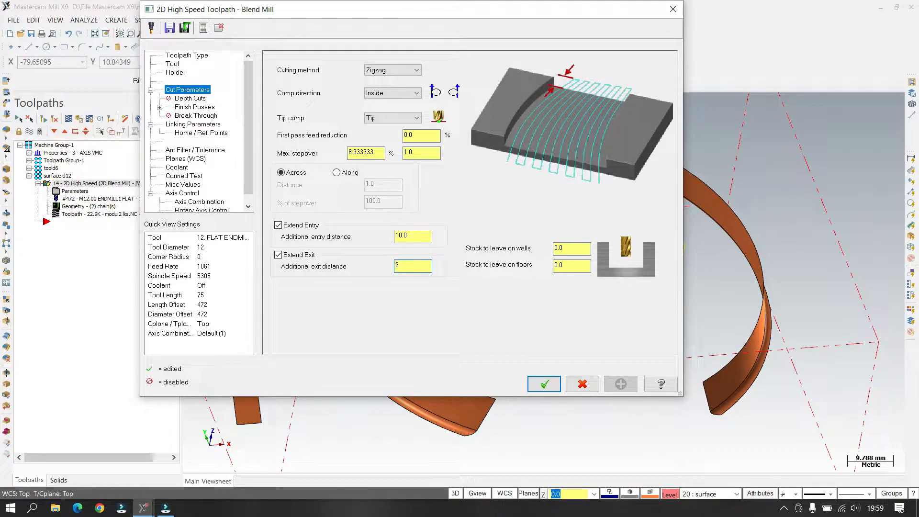
pyautogui.click(544, 384)
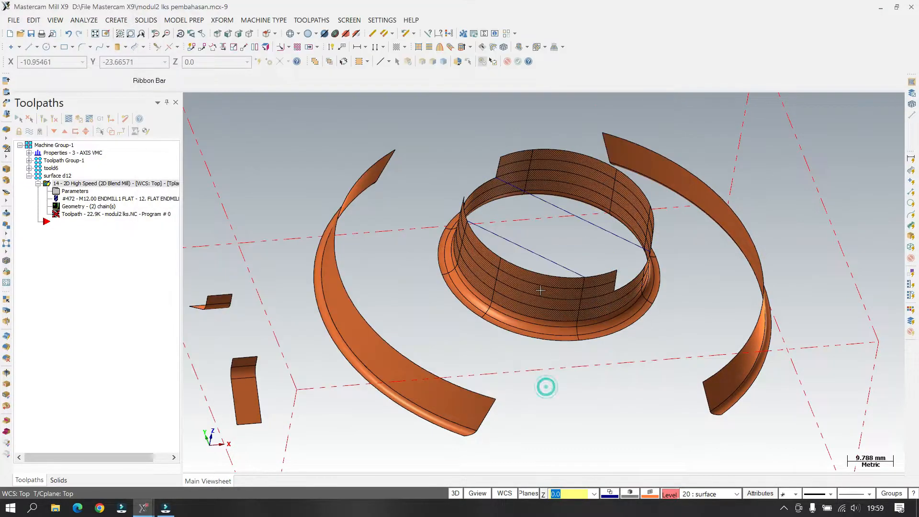
pyautogui.click(47, 120)
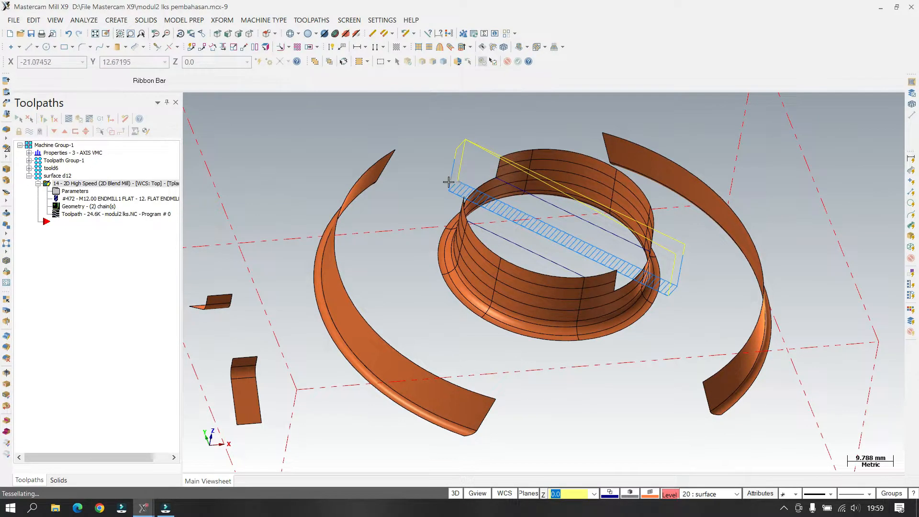
# Backplot the Blend Mill toolpath to examine how the 12 mm tool passes through the boss notches
pyautogui.moveTo(523, 236); pyautogui.dragTo(506, 207, button='middle')
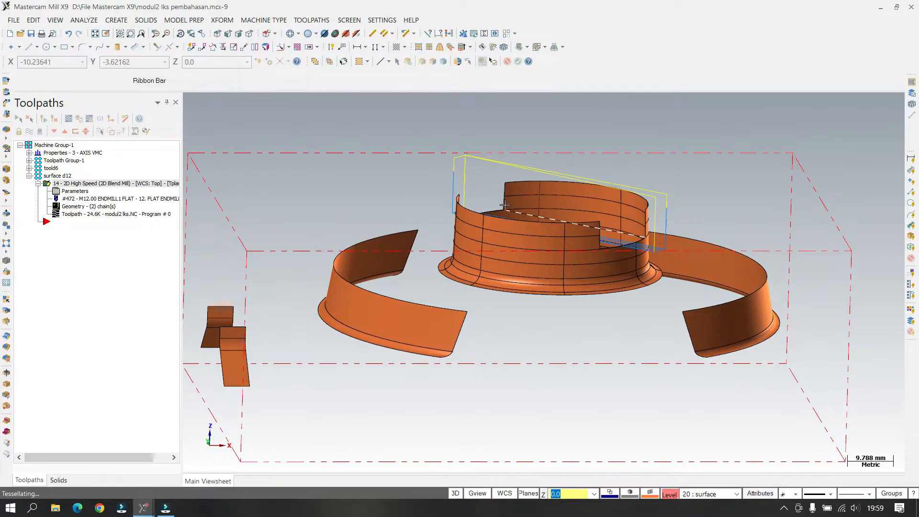
pyautogui.moveTo(416, 205)
pyautogui.mouseDown(button='middle')
pyautogui.moveTo(390, 258)
pyautogui.moveTo(410, 219)
pyautogui.mouseUp(button='middle')
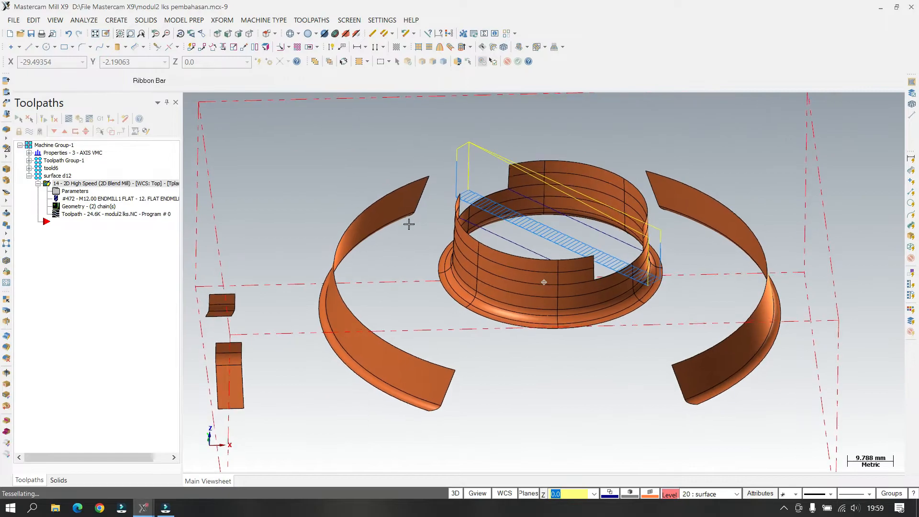
pyautogui.click(68, 121)
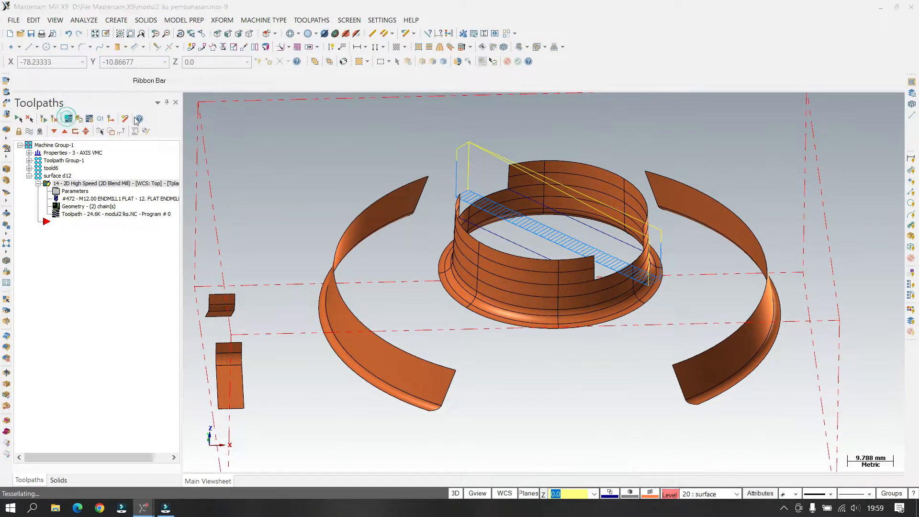
pyautogui.click(189, 101)
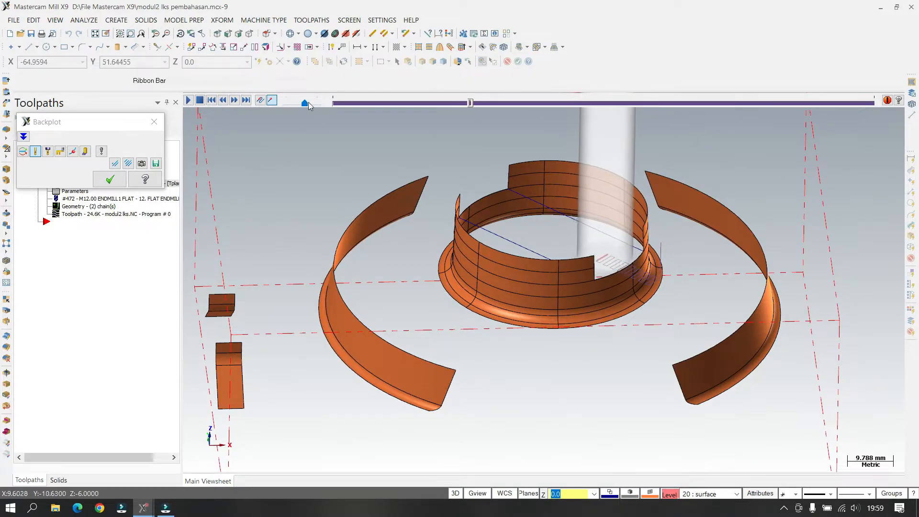
pyautogui.moveTo(305, 103)
pyautogui.mouseDown()
pyautogui.moveTo(322, 106)
pyautogui.moveTo(310, 104)
pyautogui.mouseUp()
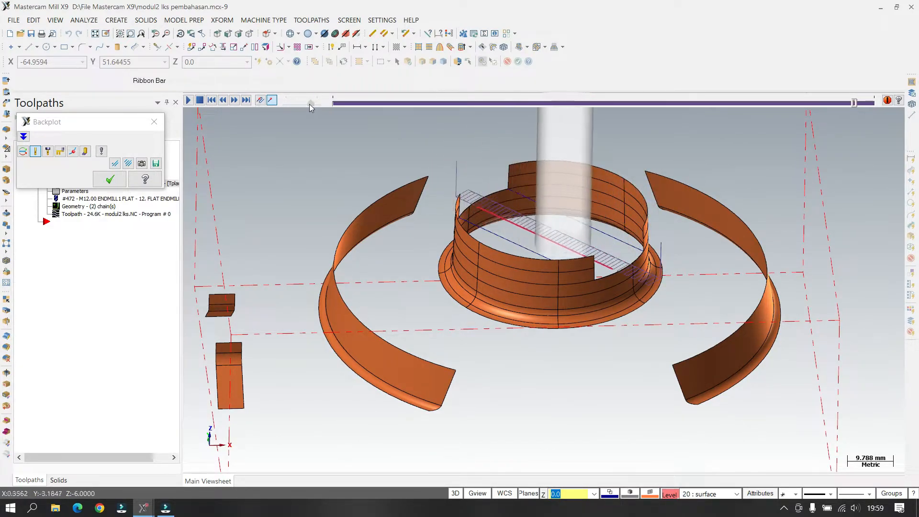
pyautogui.moveTo(310, 104); pyautogui.dragTo(285, 104)
pyautogui.moveTo(568, 195); pyautogui.dragTo(547, 223, button='middle')
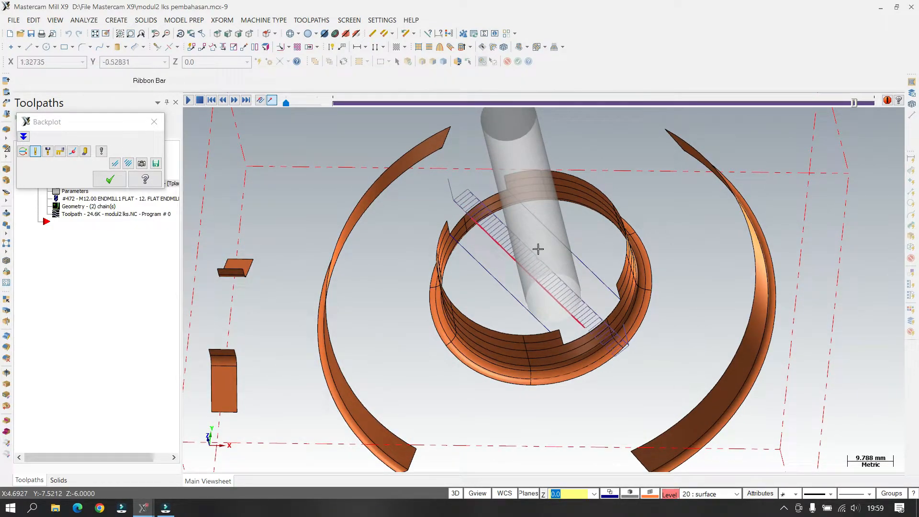
pyautogui.click(153, 122)
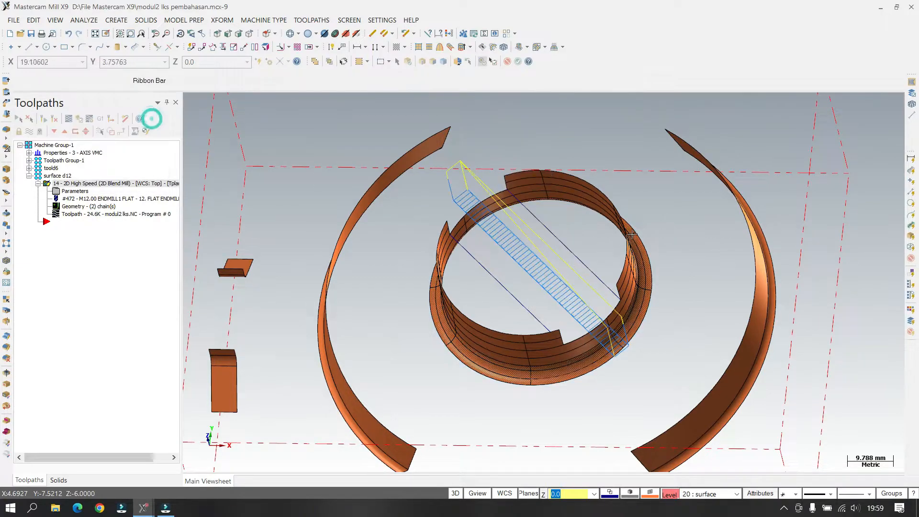
# Start a Surface Finish Flowline toolpath in the "surface d12" group and select the central boss's wall and base fillet as drive surfaces
pyautogui.moveTo(554, 259); pyautogui.dragTo(569, 225, button='middle')
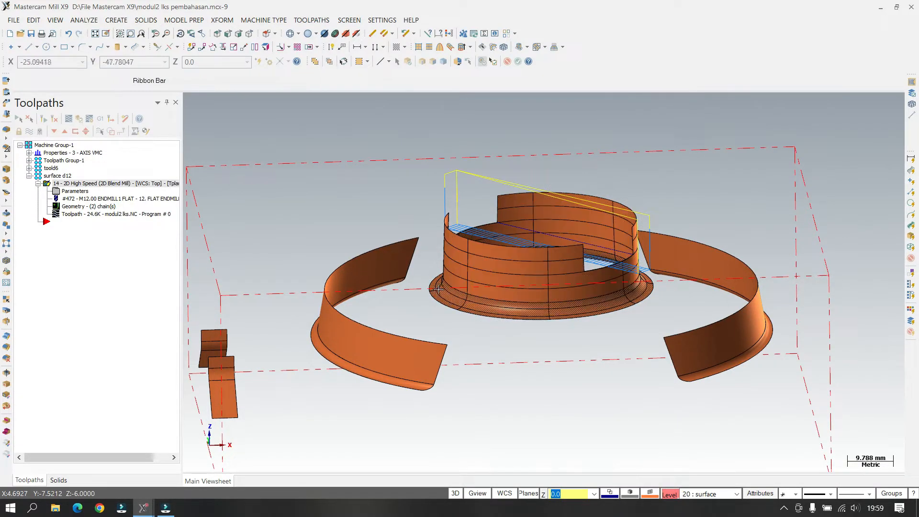
pyautogui.rightClick(91, 227)
pyautogui.moveTo(158, 207)
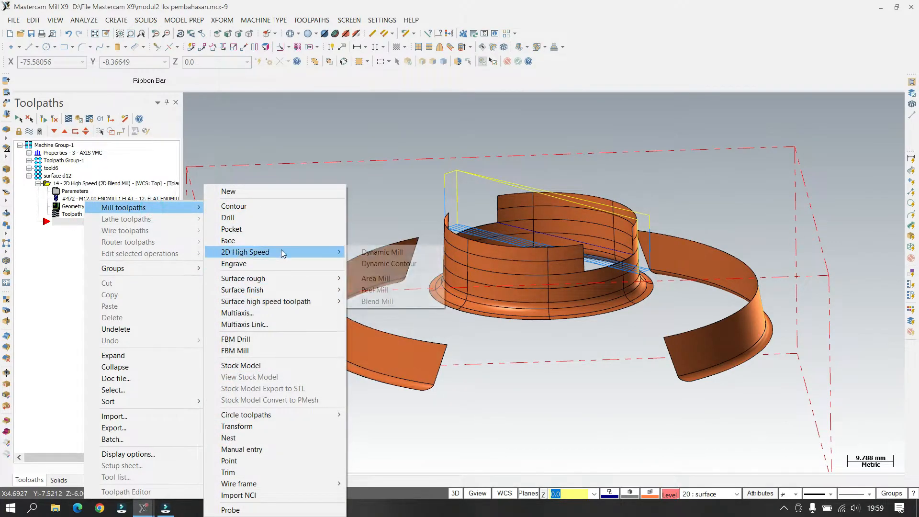
pyautogui.moveTo(288, 252)
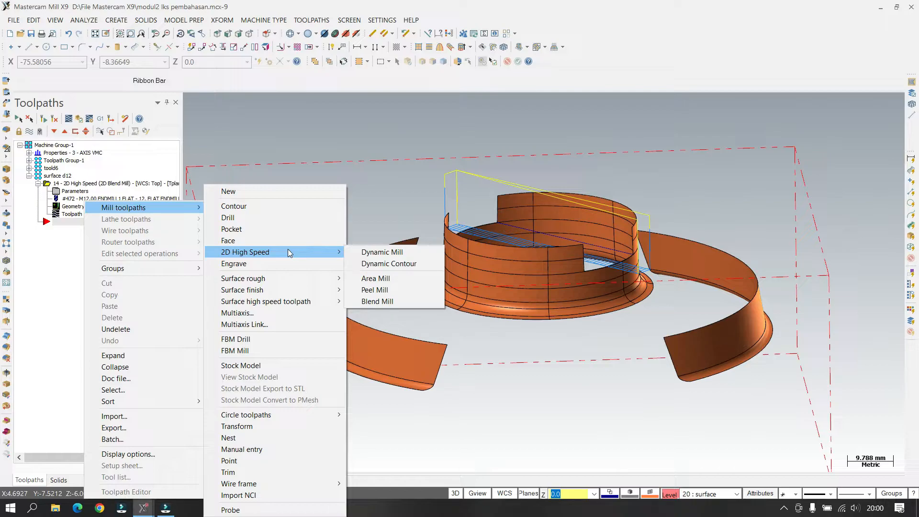
pyautogui.moveTo(281, 290)
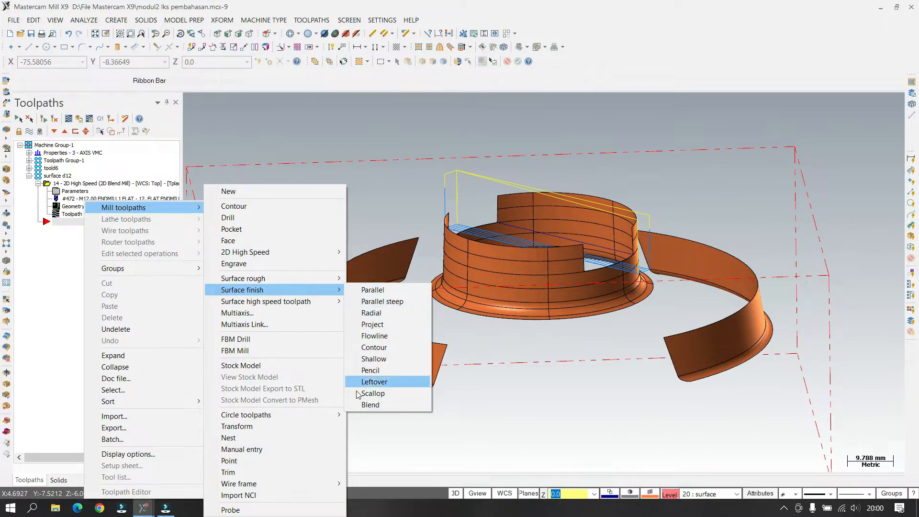
pyautogui.click(388, 344)
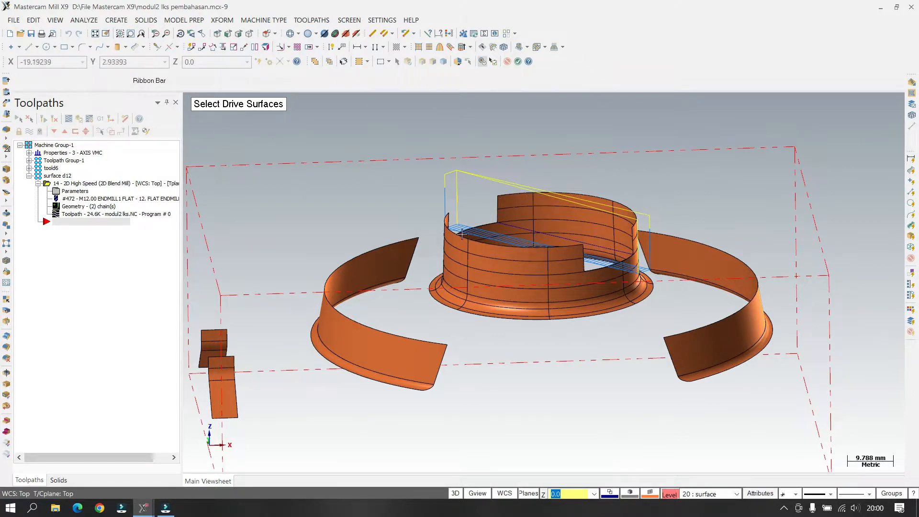
pyautogui.click(462, 262)
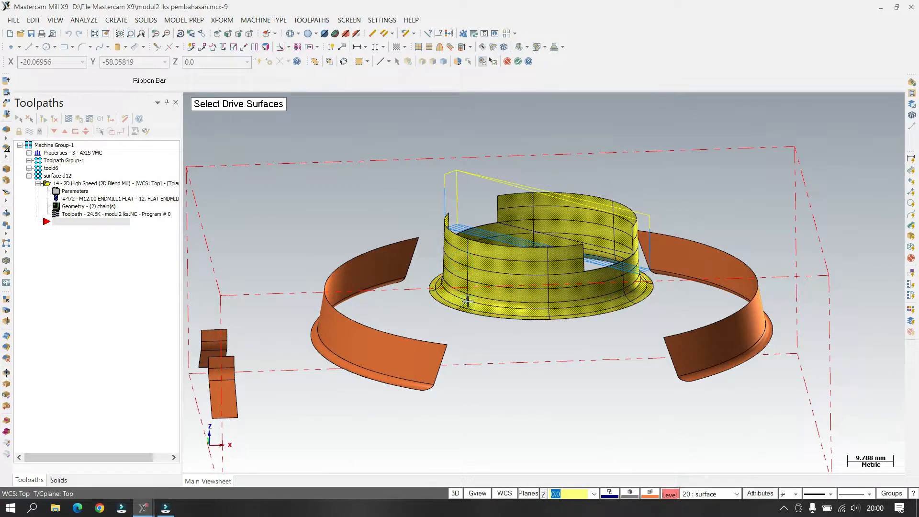
# Add the two curved outer walls and their base fillets to the drive surfaces
pyautogui.click(359, 336)
pyautogui.click(348, 365)
pyautogui.moveTo(745, 328); pyautogui.dragTo(651, 319, button='middle')
pyautogui.click(703, 338)
pyautogui.click(720, 358)
# Add the surfaces of the two small sloped pieces to the drive surfaces and accept the surface selection
pyautogui.moveTo(506, 261); pyautogui.dragTo(421, 326, button='middle')
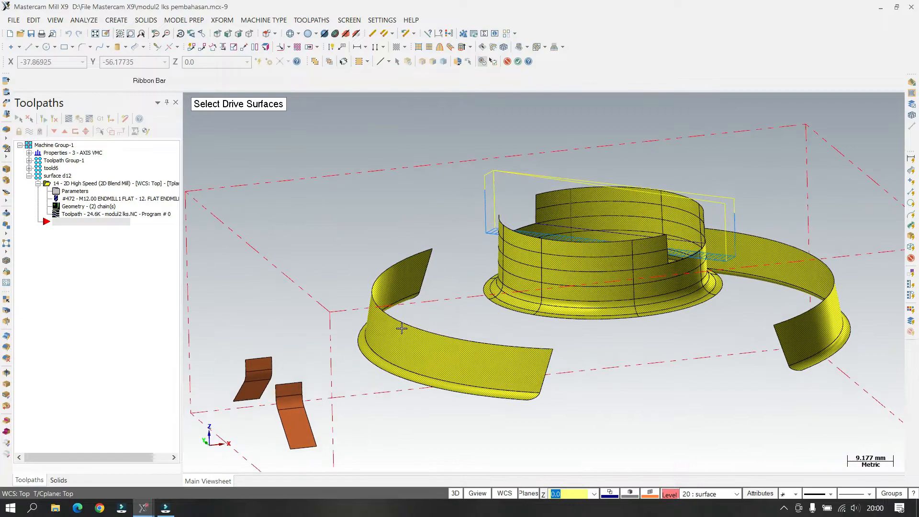
pyautogui.click(290, 389)
pyautogui.click(298, 426)
pyautogui.moveTo(298, 425); pyautogui.dragTo(661, 374, button='middle')
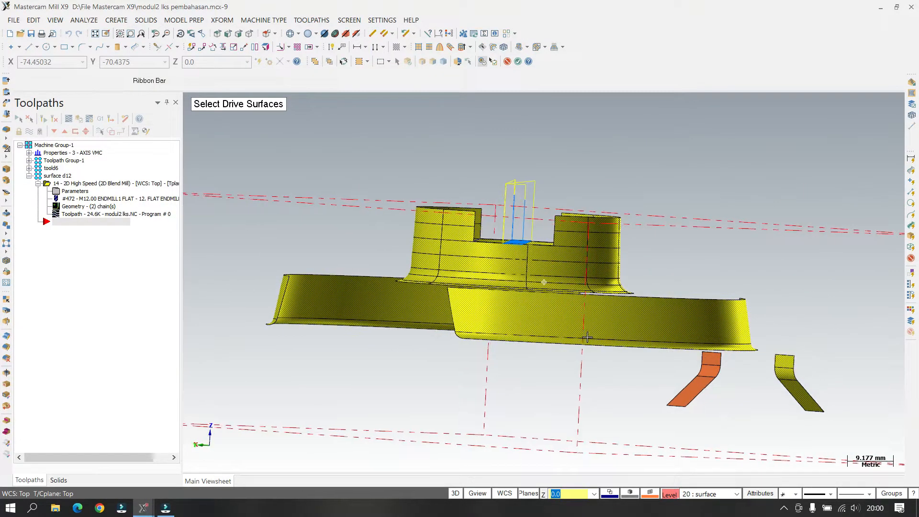
pyautogui.click(701, 370)
pyautogui.click(699, 388)
pyautogui.moveTo(632, 238); pyautogui.dragTo(421, 248, button='middle')
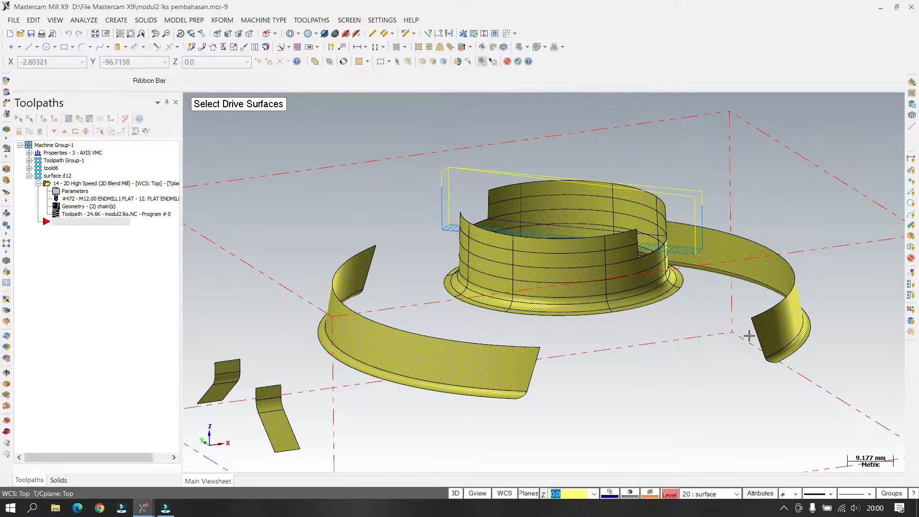
pyautogui.click(521, 65)
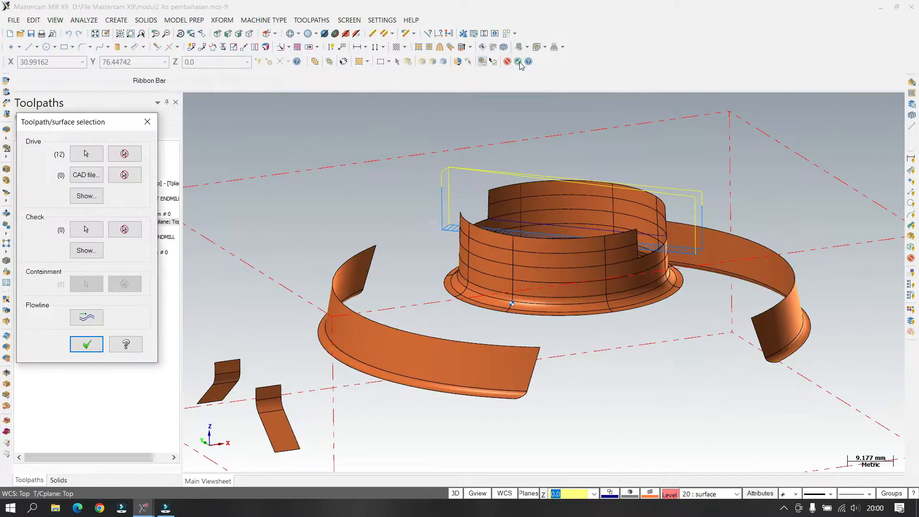
pyautogui.click(91, 342)
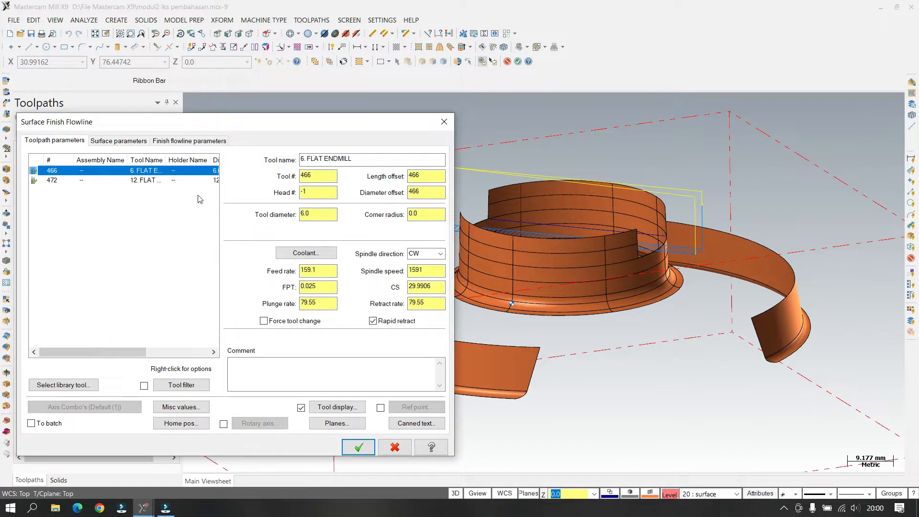
# Choose the 12 mm flat endmill for the flowline toolpath and set cutting speed to 200 and plunge rate to 75
pyautogui.click(127, 180)
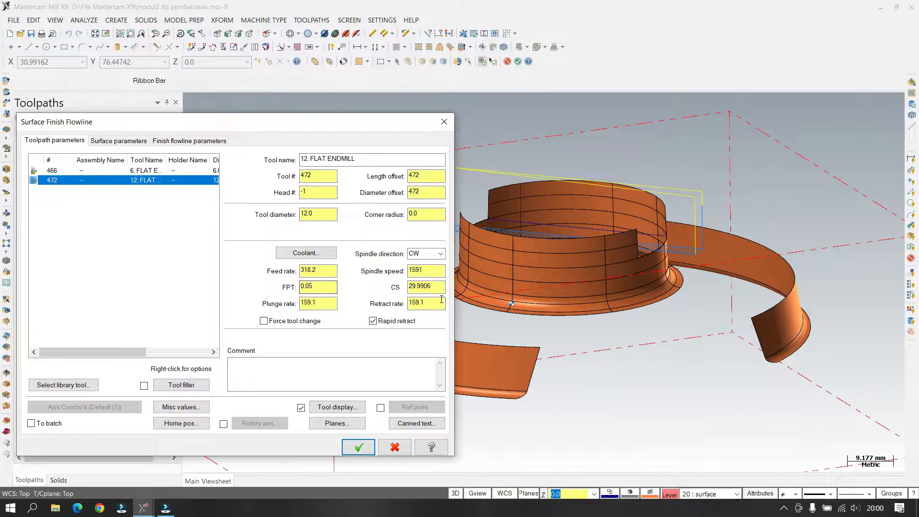
pyautogui.click(425, 287)
pyautogui.write('200')
pyautogui.press('Return')
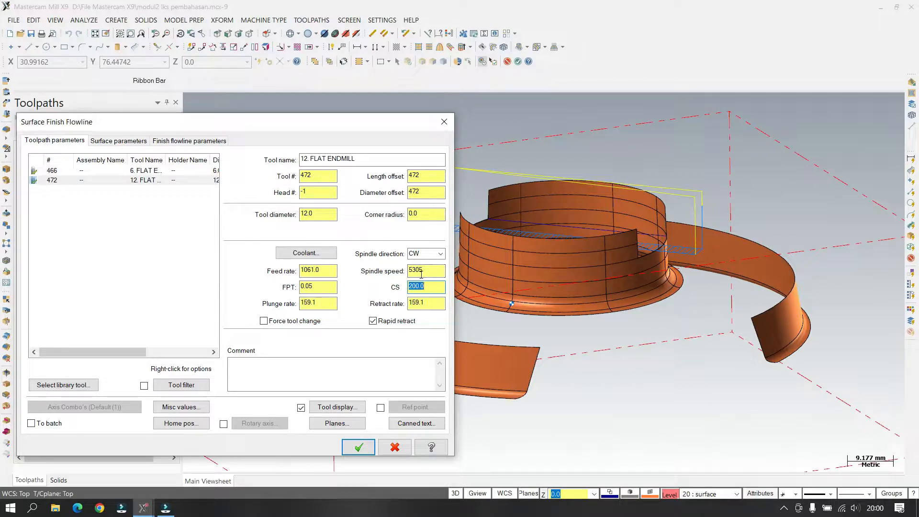
pyautogui.click(324, 301)
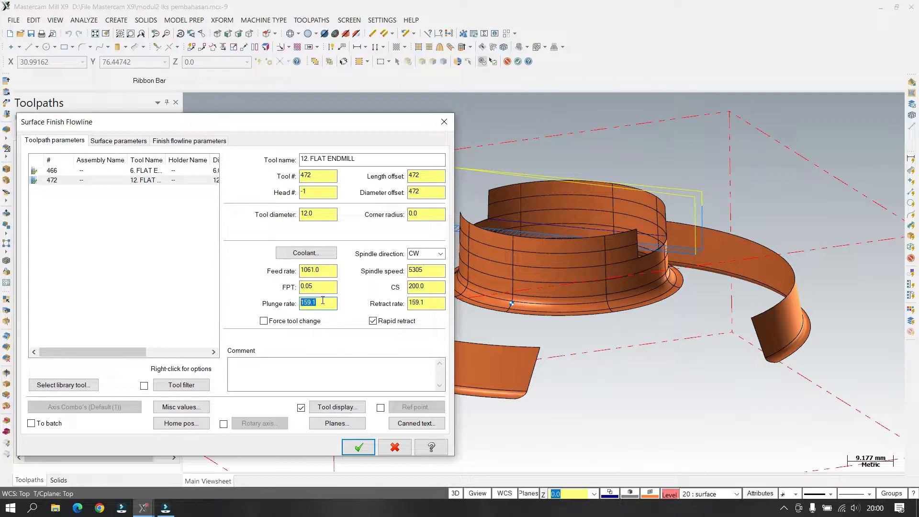
pyautogui.write('75')
# Make the retract and feed plane heights absolute, with retract at 5 and feed plane at 1
pyautogui.click(118, 140)
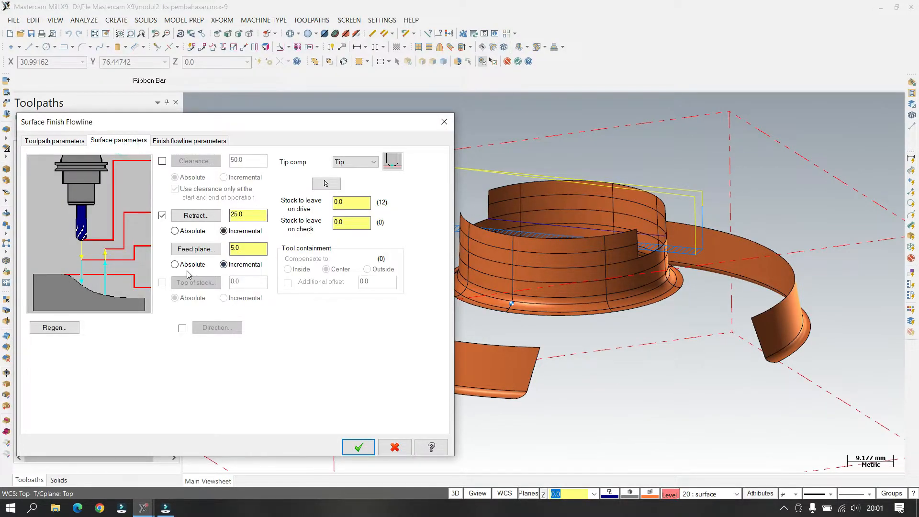
pyautogui.click(175, 264)
pyautogui.click(175, 231)
pyautogui.doubleClick(244, 214)
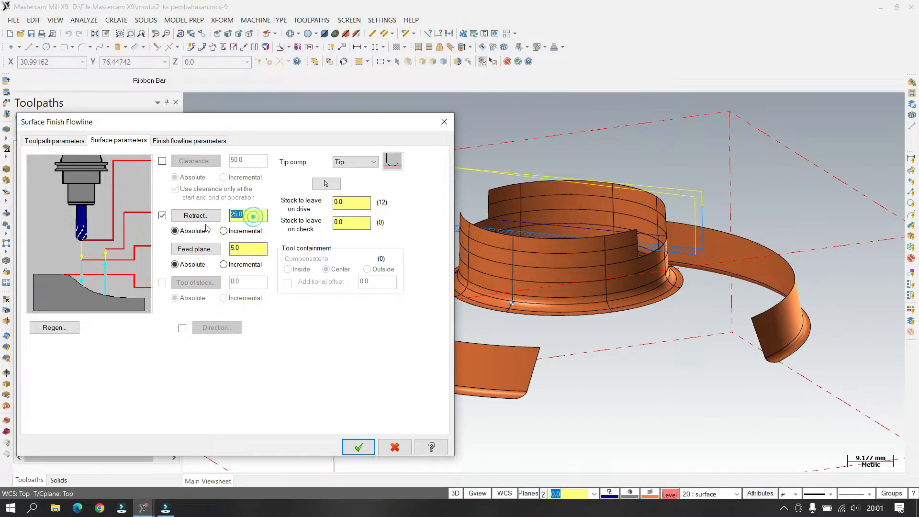
pyautogui.write('5')
pyautogui.doubleClick(245, 248)
pyautogui.write('1')
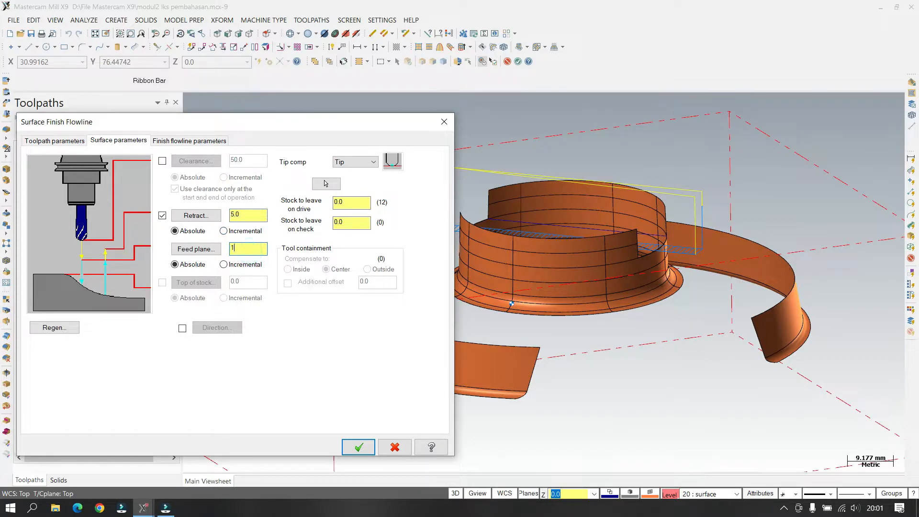
# Control the flowline stepover by a distance of 0.2, then accept the parameters and flowline data to generate the toolpath
pyautogui.click(184, 135)
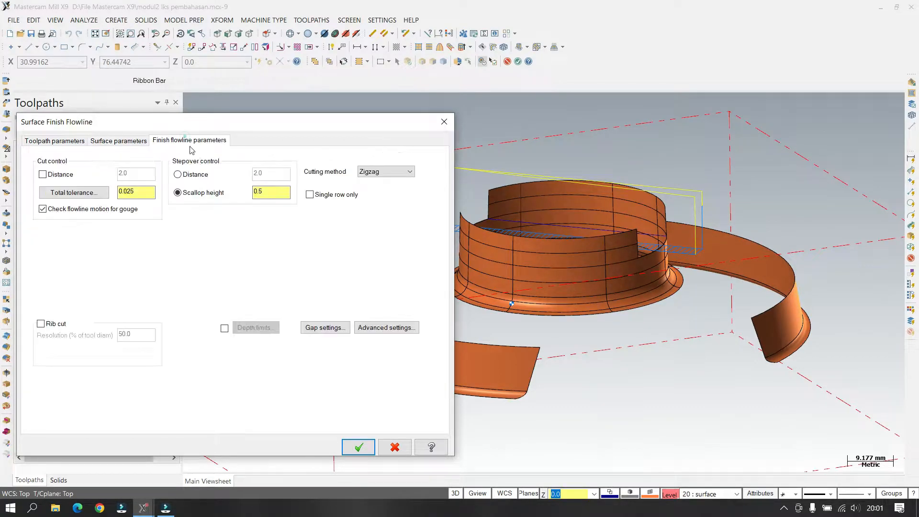
pyautogui.click(198, 176)
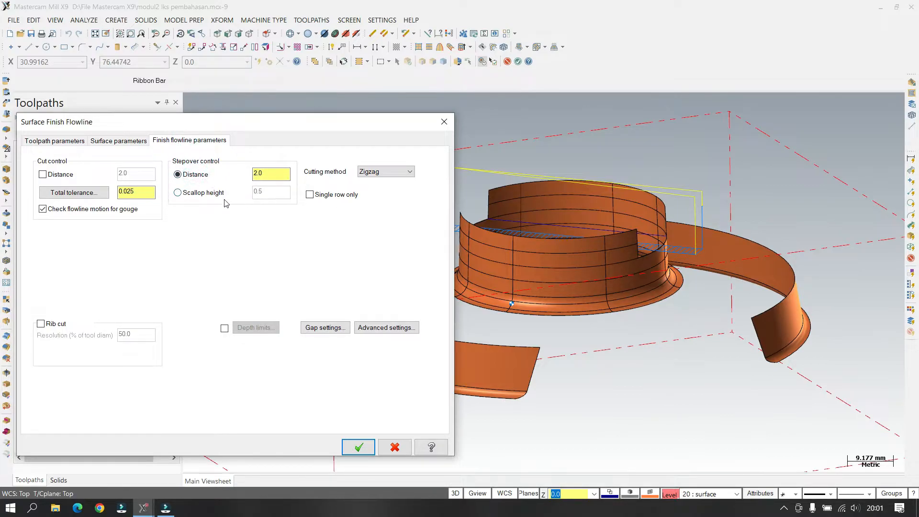
pyautogui.click(202, 194)
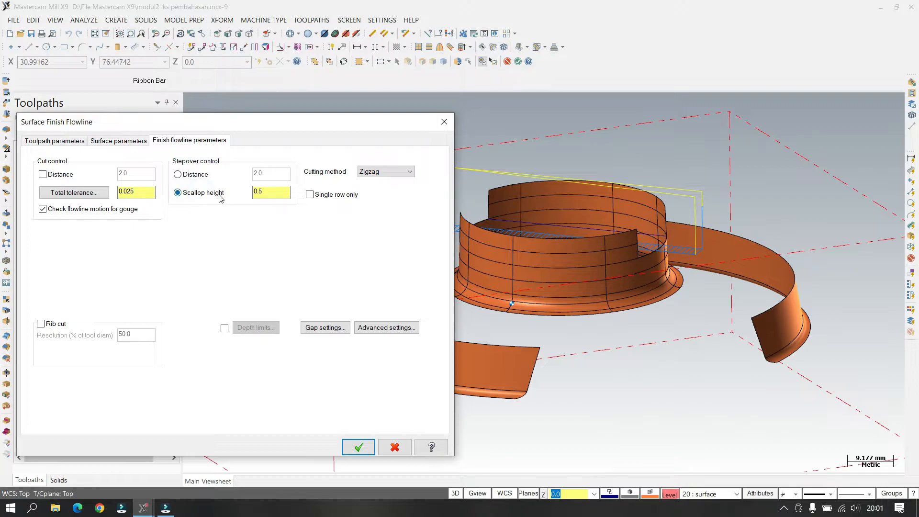
pyautogui.click(193, 174)
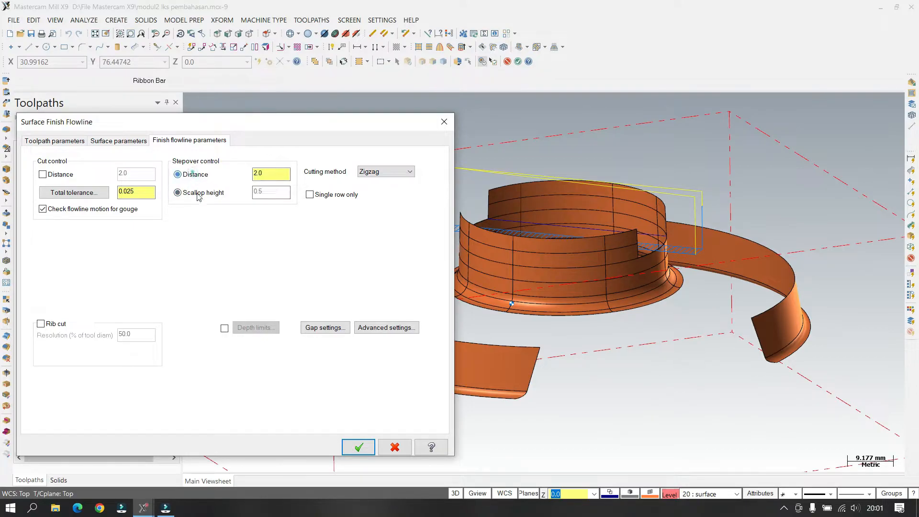
pyautogui.doubleClick(266, 173)
pyautogui.click(43, 174)
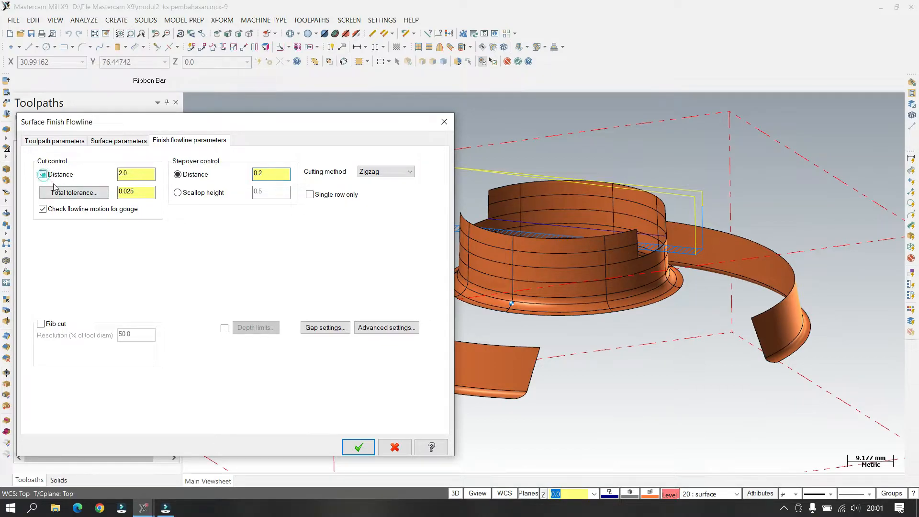
pyautogui.click(79, 177)
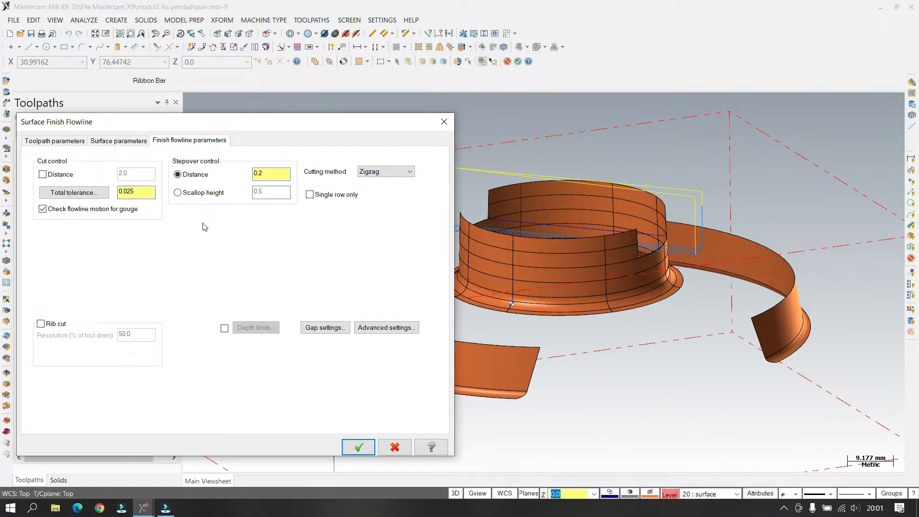
pyautogui.click(358, 450)
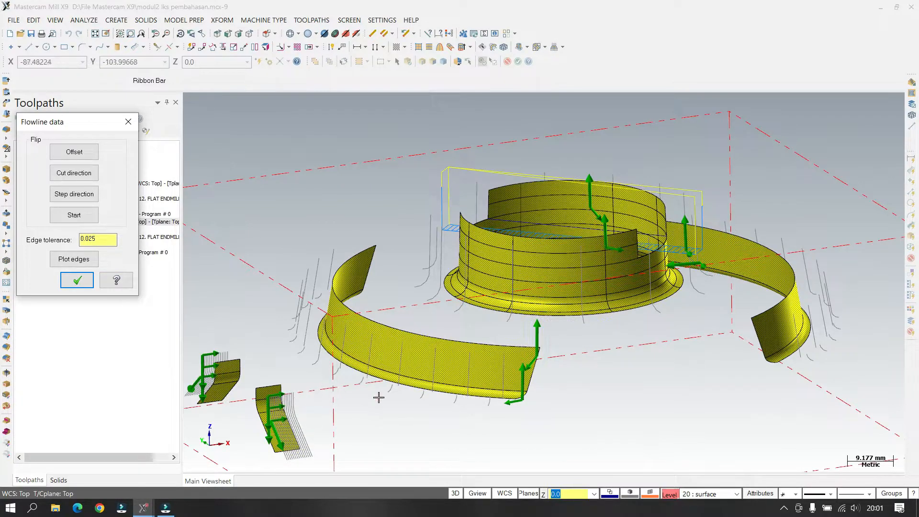
pyautogui.click(77, 280)
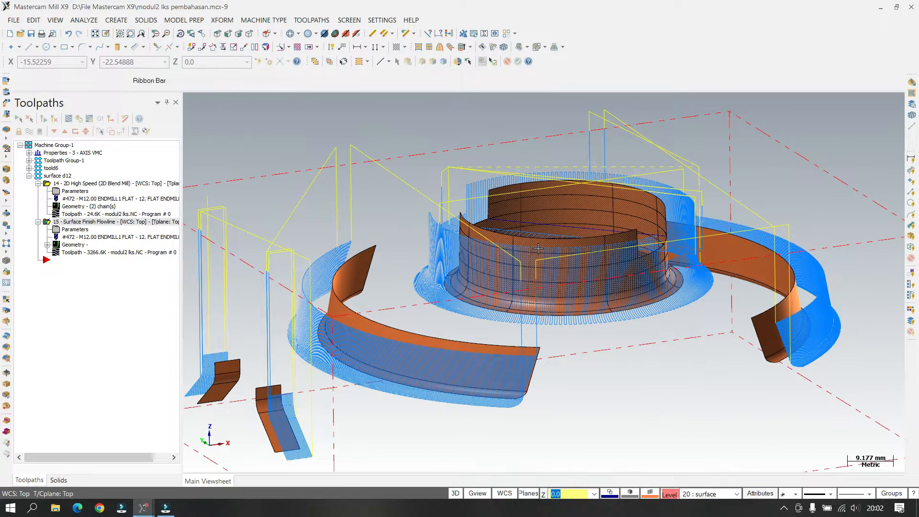
# Backplot the Surface Finish Flowline toolpath to examine how the tool follows the central boss and the outer curved walls
pyautogui.scroll(3, 561, 204)
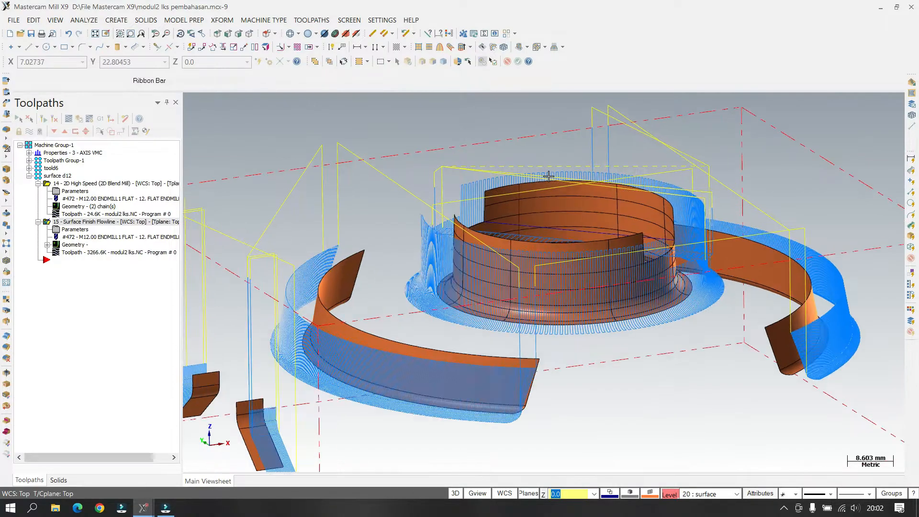
pyautogui.scroll(-8, 561, 204)
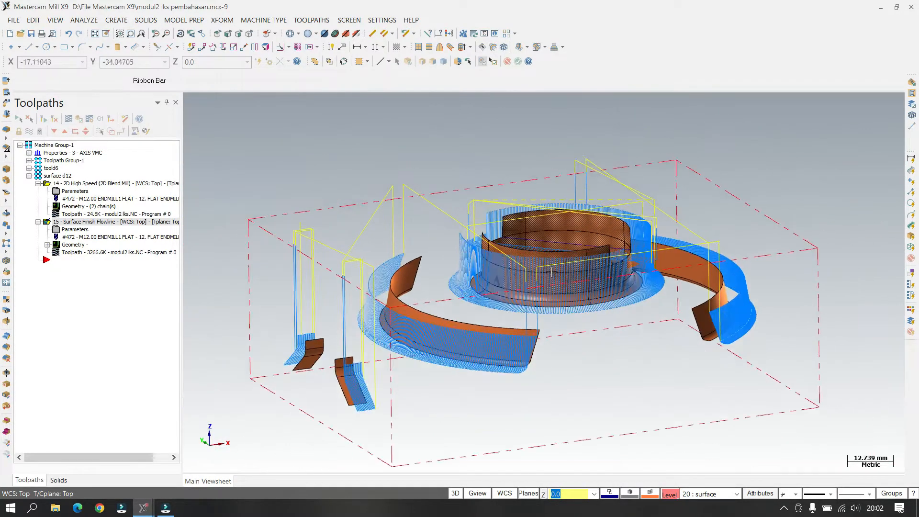
pyautogui.moveTo(535, 265); pyautogui.dragTo(511, 282, button='middle')
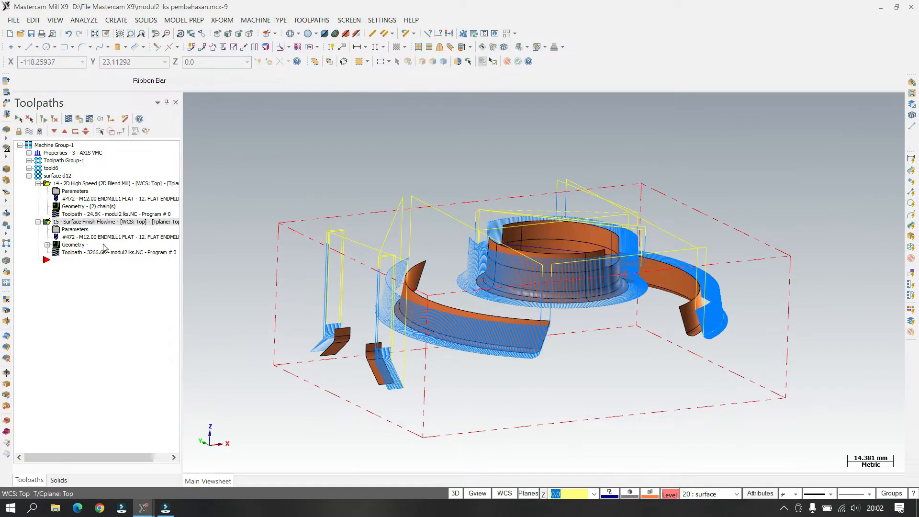
pyautogui.click(70, 124)
pyautogui.click(189, 100)
pyautogui.moveTo(309, 104)
pyautogui.mouseDown()
pyautogui.moveTo(282, 104)
pyautogui.moveTo(292, 107)
pyautogui.mouseUp()
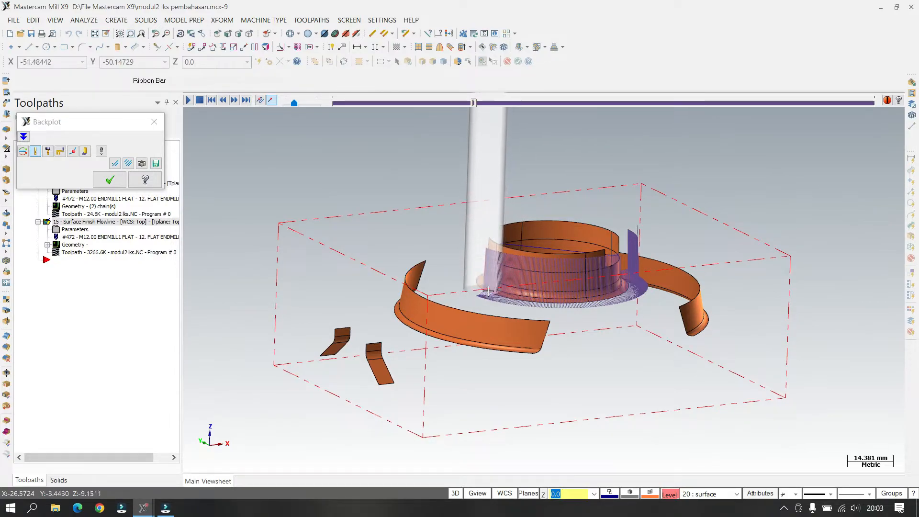
pyautogui.moveTo(441, 217); pyautogui.dragTo(433, 241, button='middle')
pyautogui.moveTo(295, 104)
pyautogui.mouseDown()
pyautogui.moveTo(314, 105)
pyautogui.moveTo(305, 106)
pyautogui.mouseUp()
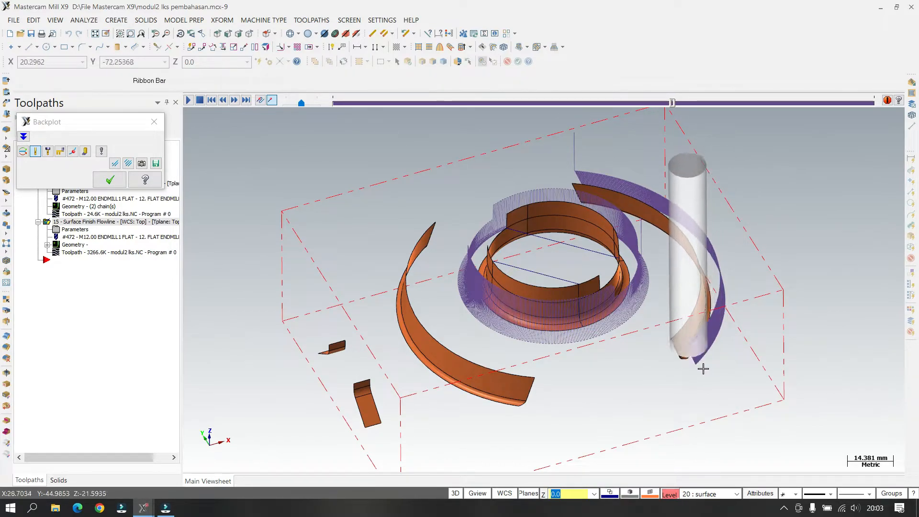
pyautogui.moveTo(300, 103); pyautogui.dragTo(286, 102)
pyautogui.moveTo(761, 361); pyautogui.dragTo(746, 311, button='middle')
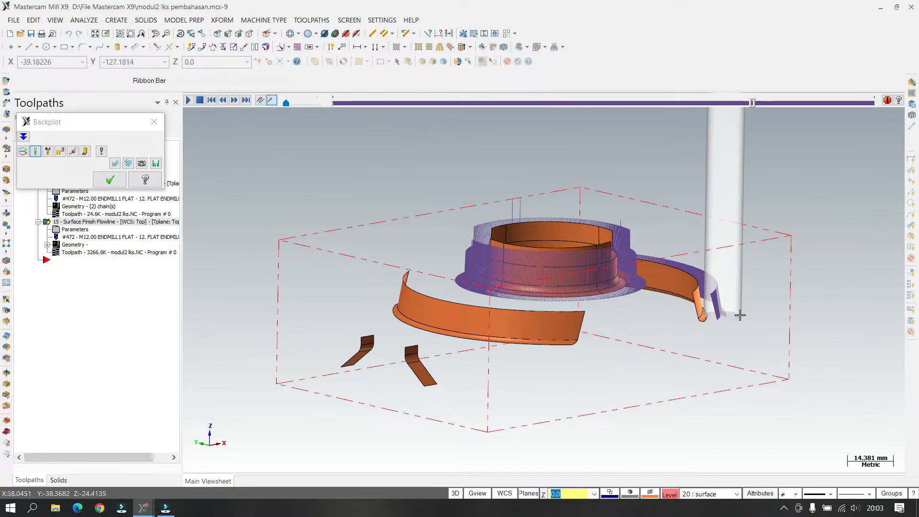
pyautogui.moveTo(286, 103); pyautogui.dragTo(304, 109)
pyautogui.moveTo(534, 382); pyautogui.dragTo(526, 417, button='middle')
pyautogui.click(115, 183)
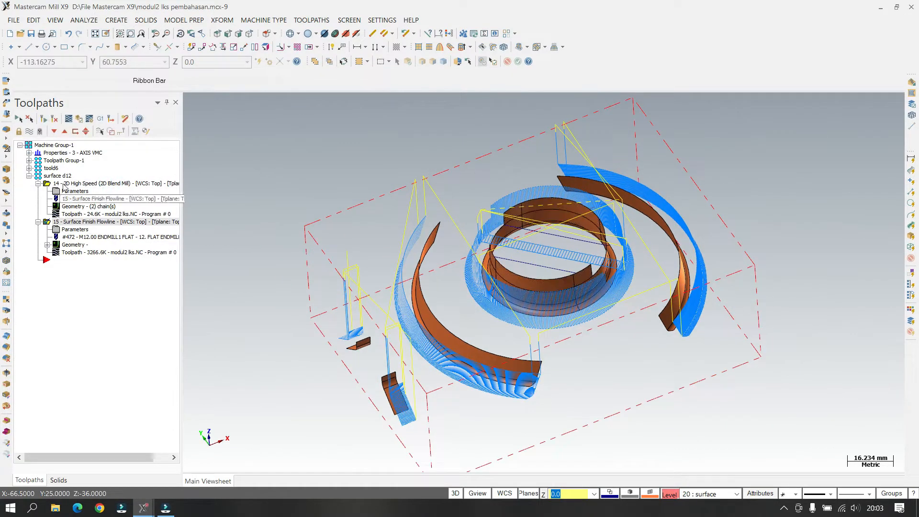
# Check the backplot cycle time of the Surface Finish Flowline toolpath alone and of all operations together
pyautogui.click(68, 118)
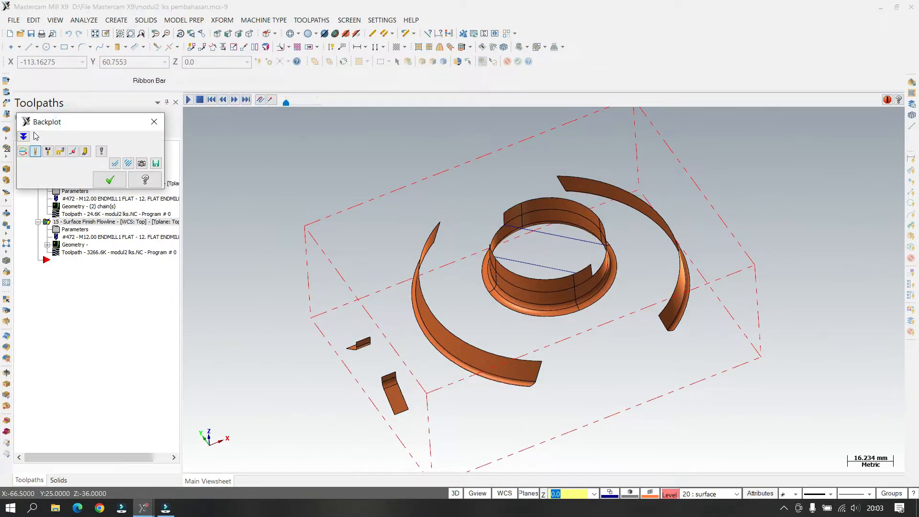
pyautogui.click(23, 137)
pyautogui.click(51, 258)
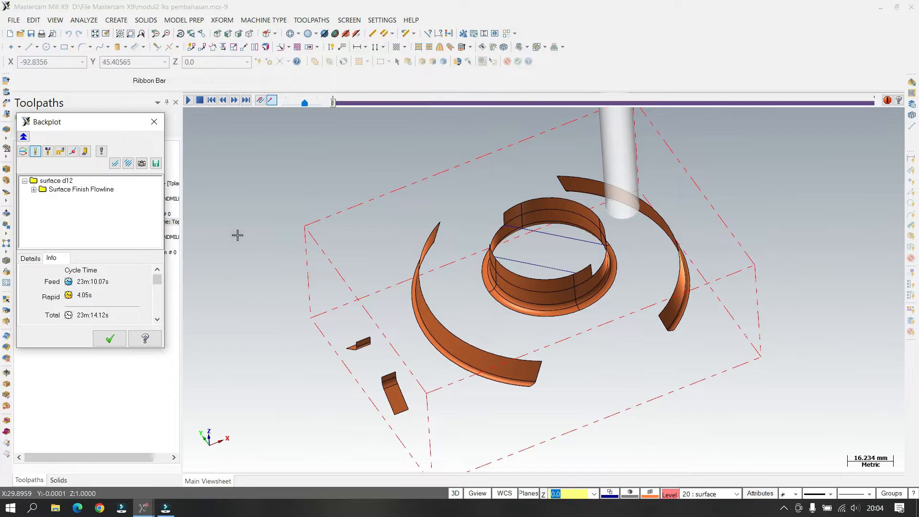
pyautogui.click(154, 122)
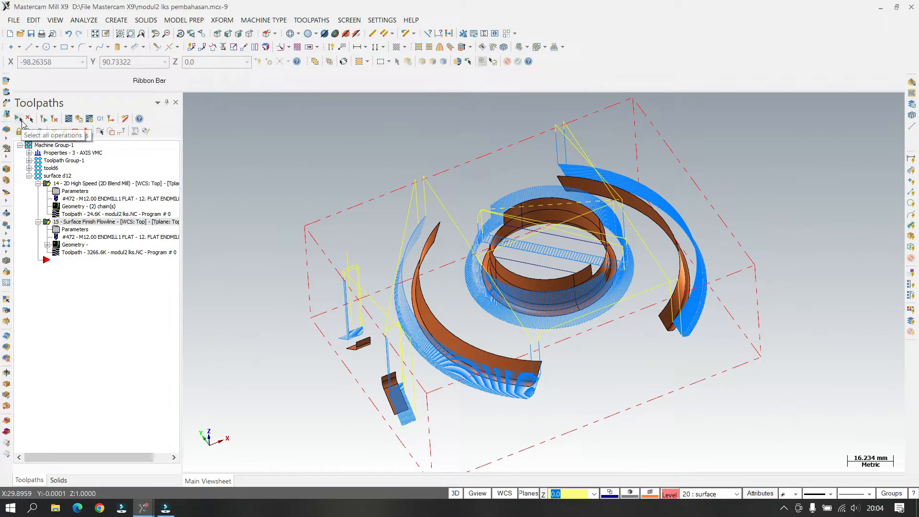
pyautogui.click(69, 118)
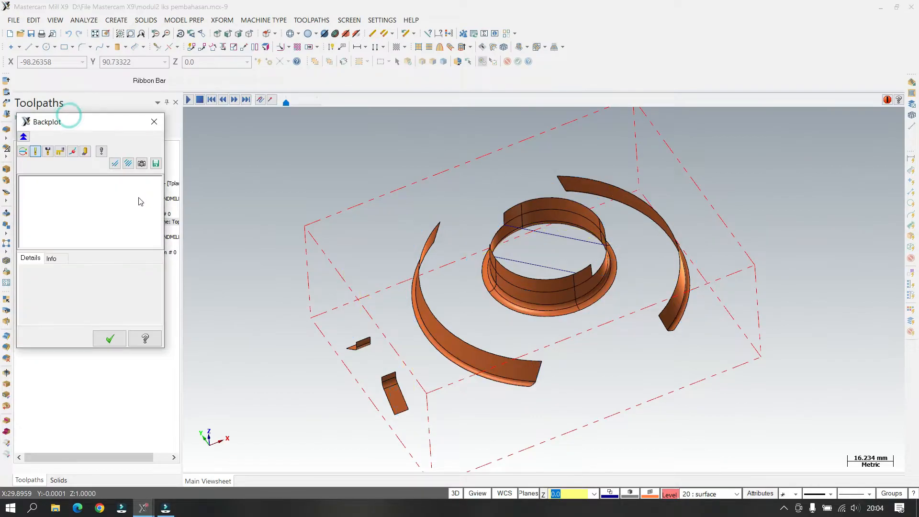
pyautogui.click(62, 259)
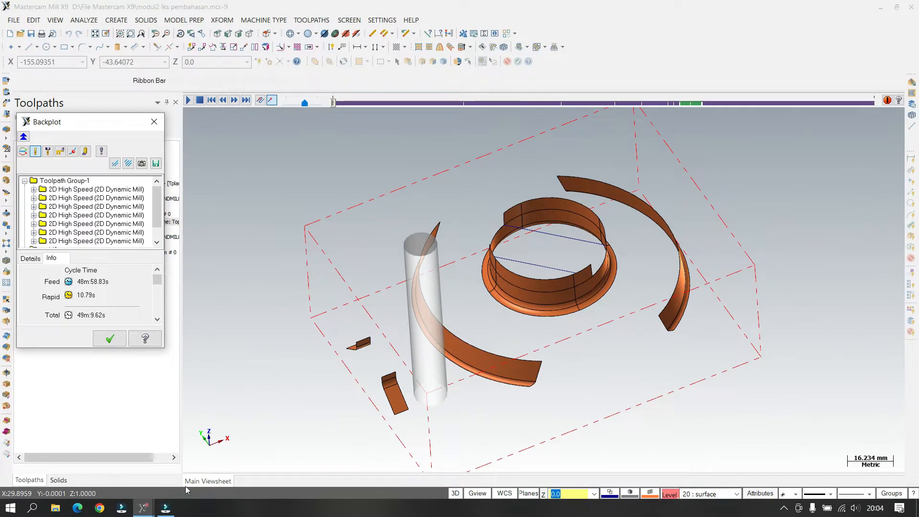
# Switch to Mastercam Simulator to examine the verified part, then close the simulator and the backplot
pyautogui.moveTo(143, 508)
pyautogui.click(215, 471)
pyautogui.click(214, 470)
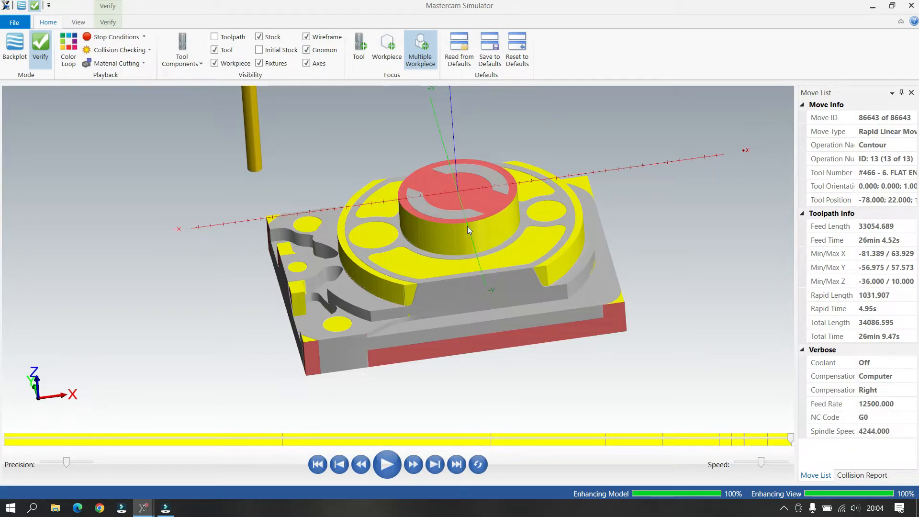
pyautogui.click(911, 6)
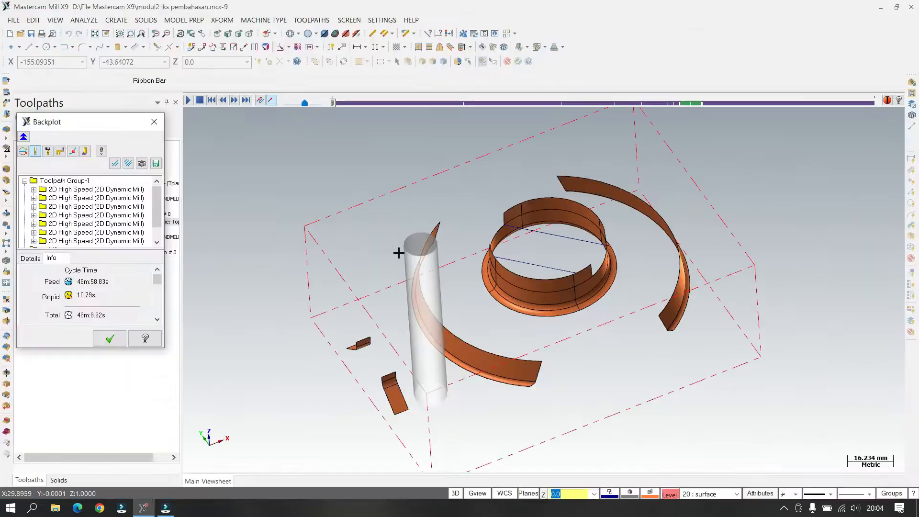
pyautogui.click(109, 338)
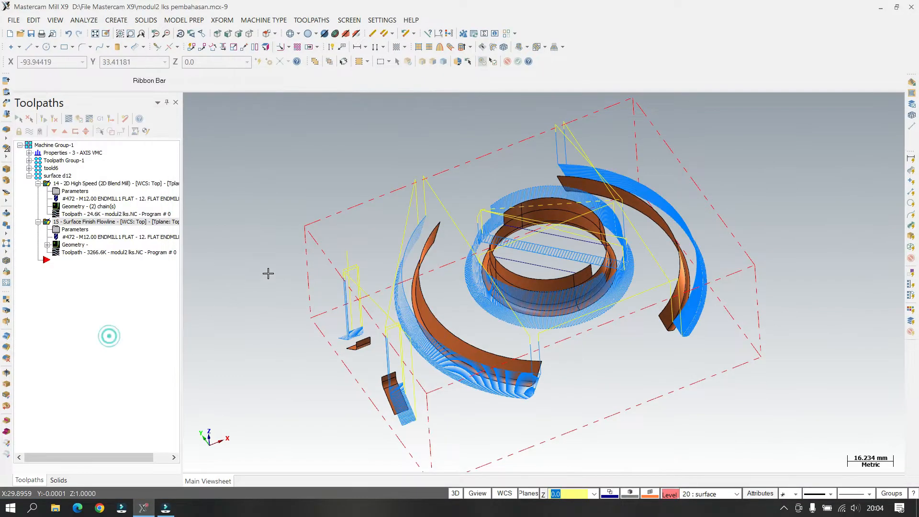
# Make level 8 "solid jadi" visible and display the toolpaths of all operations over the finished solid
pyautogui.click(670, 495)
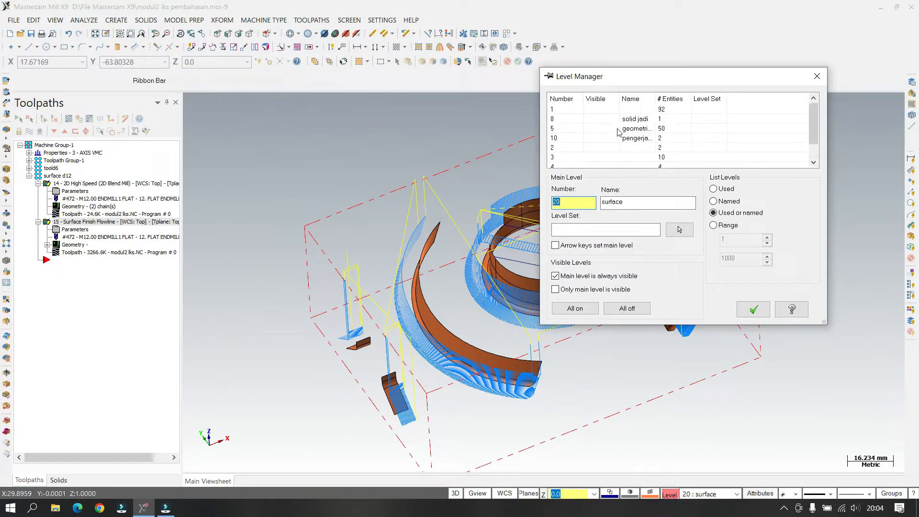
pyautogui.click(614, 118)
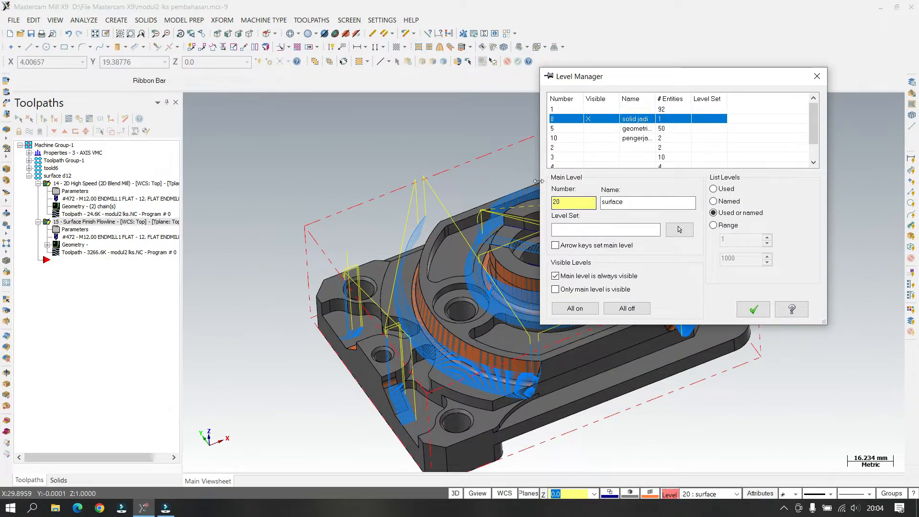
pyautogui.click(19, 119)
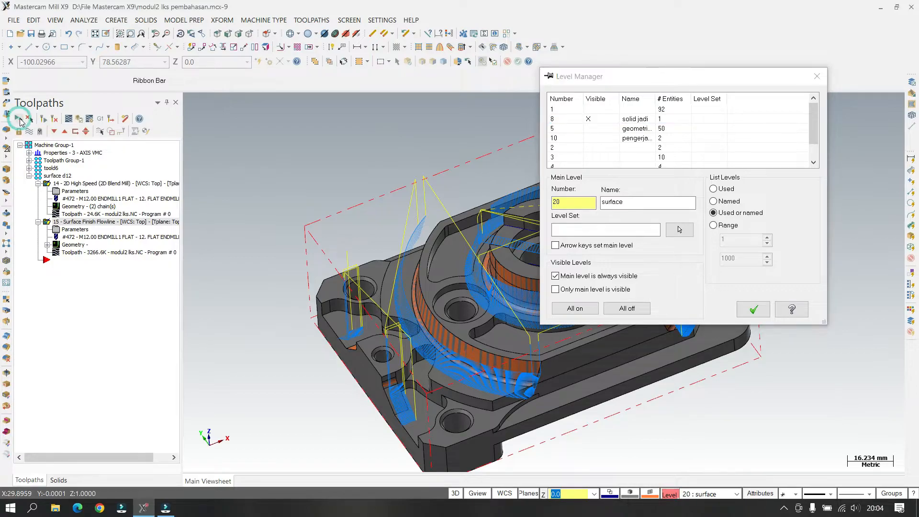
pyautogui.click(29, 131)
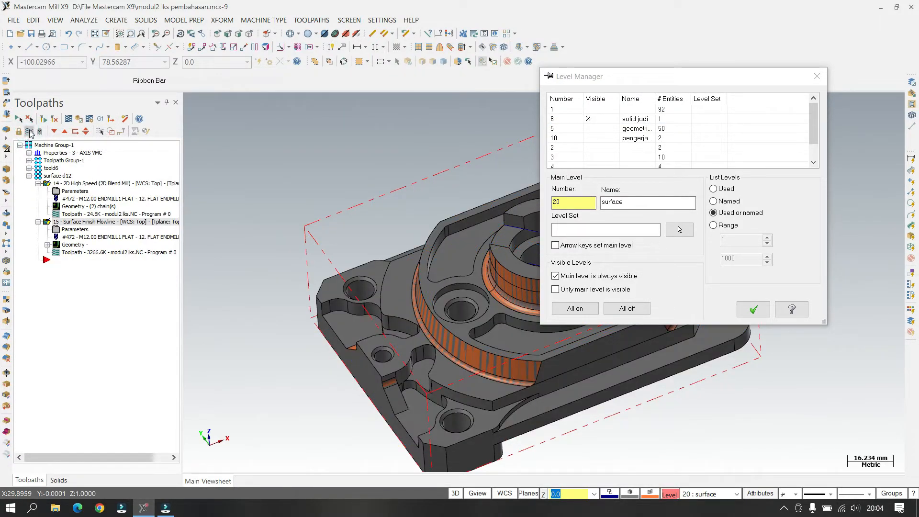
pyautogui.click(753, 310)
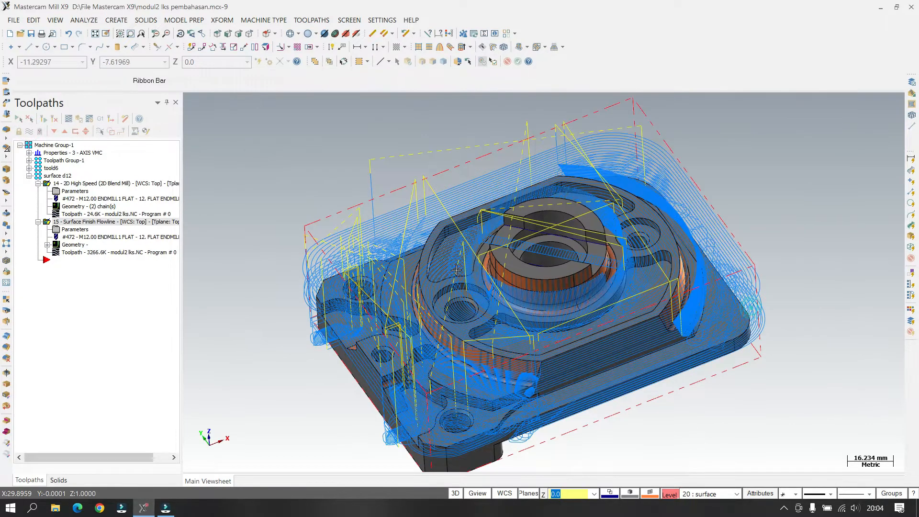
pyautogui.moveTo(454, 280)
pyautogui.mouseDown(button='middle')
pyautogui.moveTo(471, 287)
pyautogui.moveTo(502, 252)
pyautogui.moveTo(556, 249)
pyautogui.moveTo(561, 262)
pyautogui.mouseUp(button='middle')
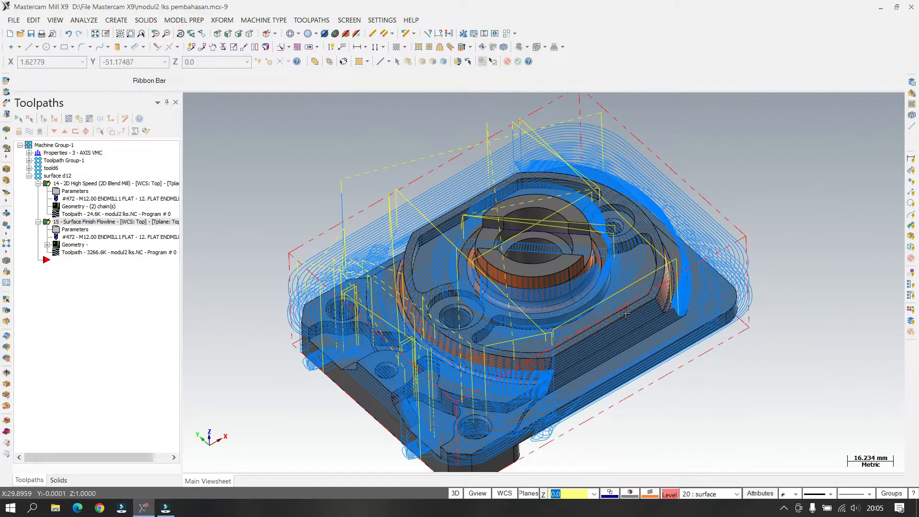
# Verify all operations in Mastercam Simulator and run the simulation through to the end of the last operation
pyautogui.scroll(-2, 639, 313)
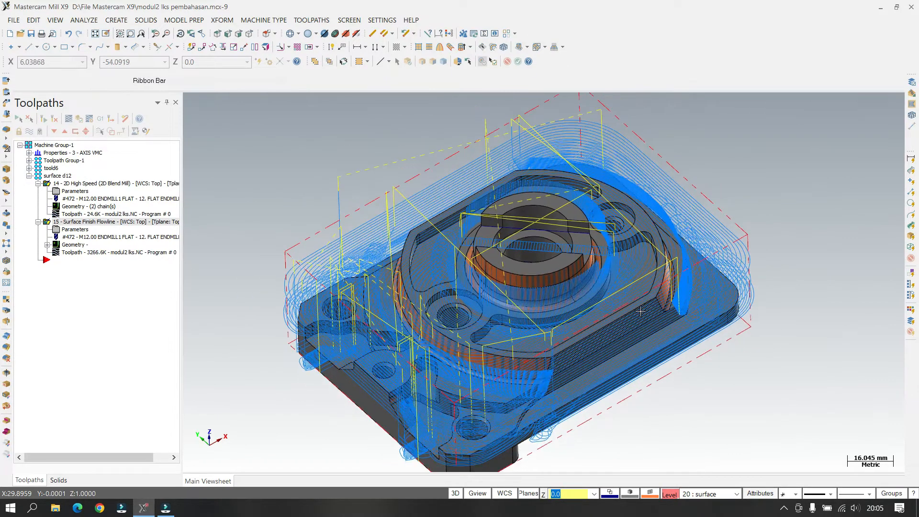
pyautogui.moveTo(634, 316)
pyautogui.mouseDown(button='middle')
pyautogui.moveTo(631, 349)
pyautogui.moveTo(660, 227)
pyautogui.mouseUp(button='middle')
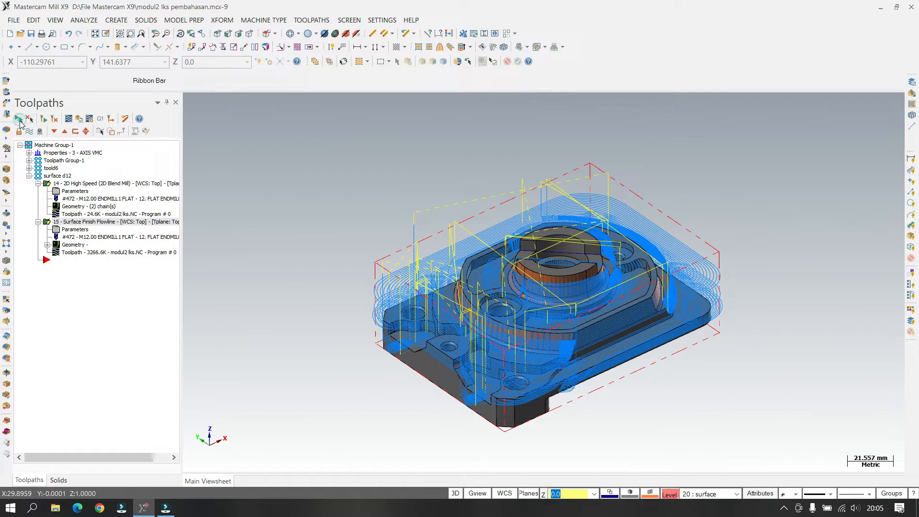
pyautogui.click(78, 119)
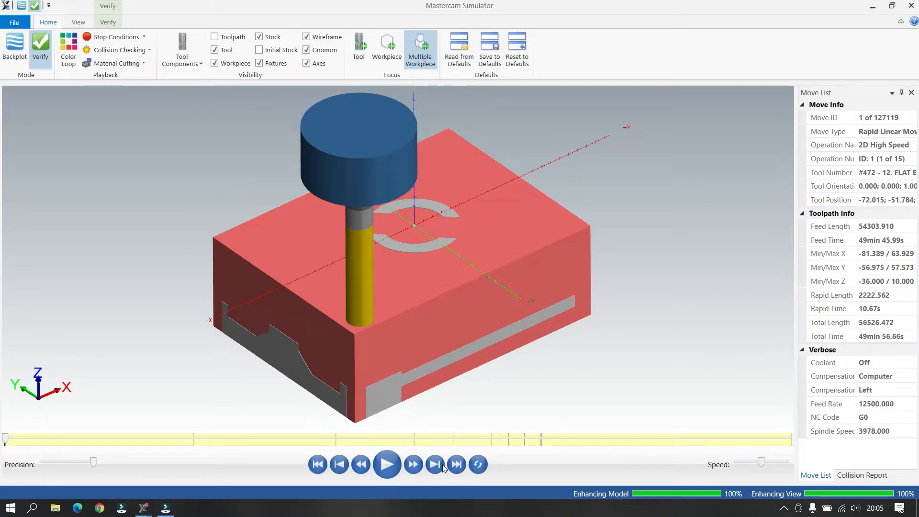
pyautogui.click(456, 466)
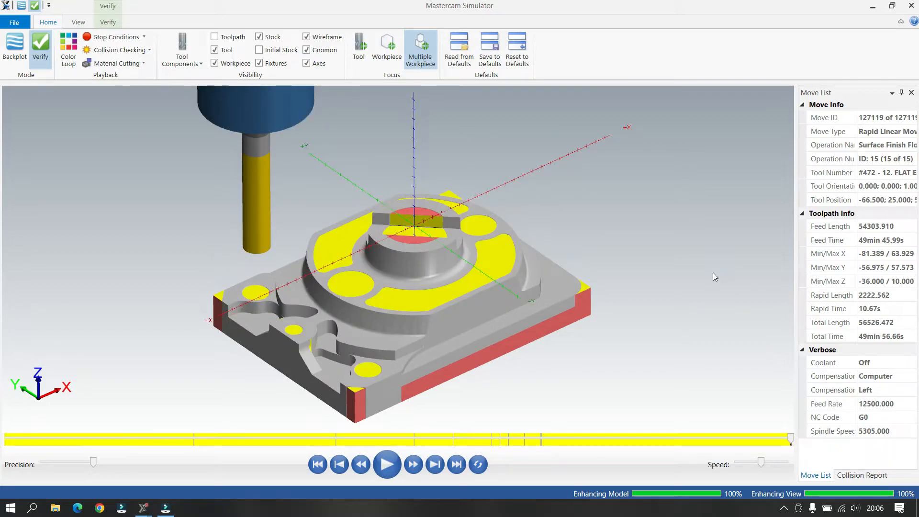
# Check the simulator's collision report and examine the machined stock around the open pockets at the part's edge
pyautogui.click(865, 475)
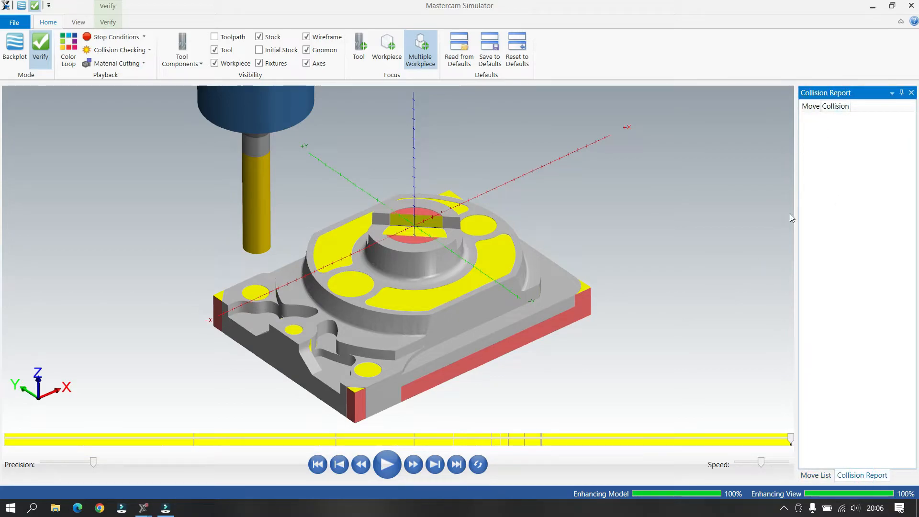
pyautogui.moveTo(641, 340)
pyautogui.mouseDown(button='middle')
pyautogui.moveTo(654, 302)
pyautogui.moveTo(628, 320)
pyautogui.moveTo(627, 342)
pyautogui.moveTo(612, 343)
pyautogui.moveTo(625, 334)
pyautogui.moveTo(581, 335)
pyautogui.moveTo(640, 324)
pyautogui.moveTo(637, 334)
pyautogui.mouseUp(button='middle')
pyautogui.moveTo(304, 340); pyautogui.dragTo(297, 347, button='middle')
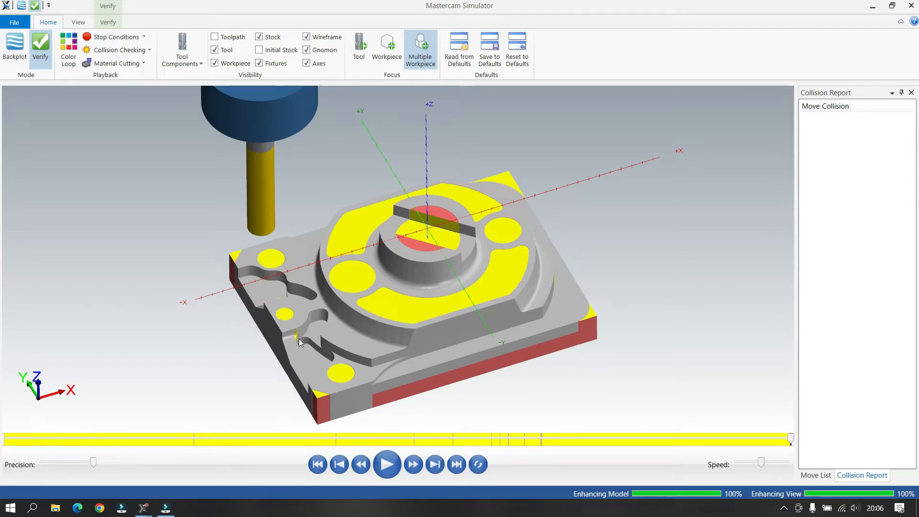
# Switch back to the Mastercam Mill window and hide the toolpaths of all operations over the solid
pyautogui.moveTo(143, 508)
pyautogui.click(119, 473)
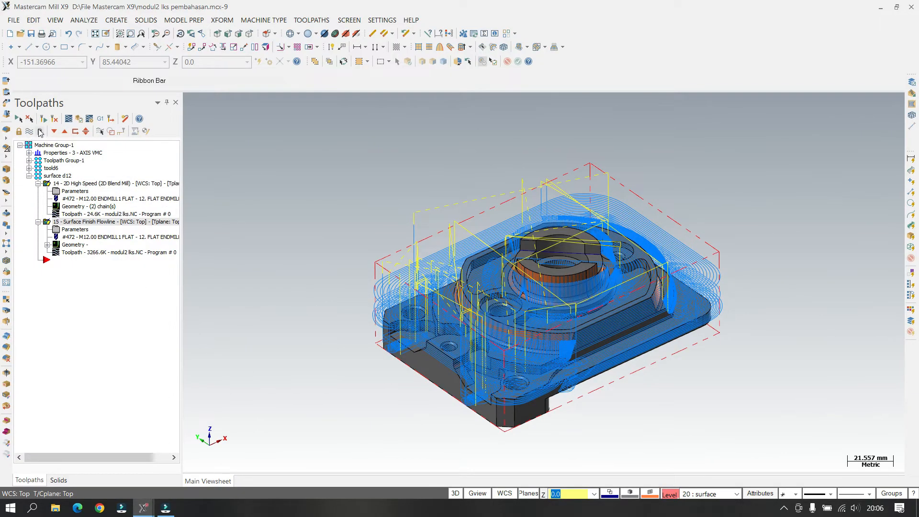
pyautogui.click(41, 132)
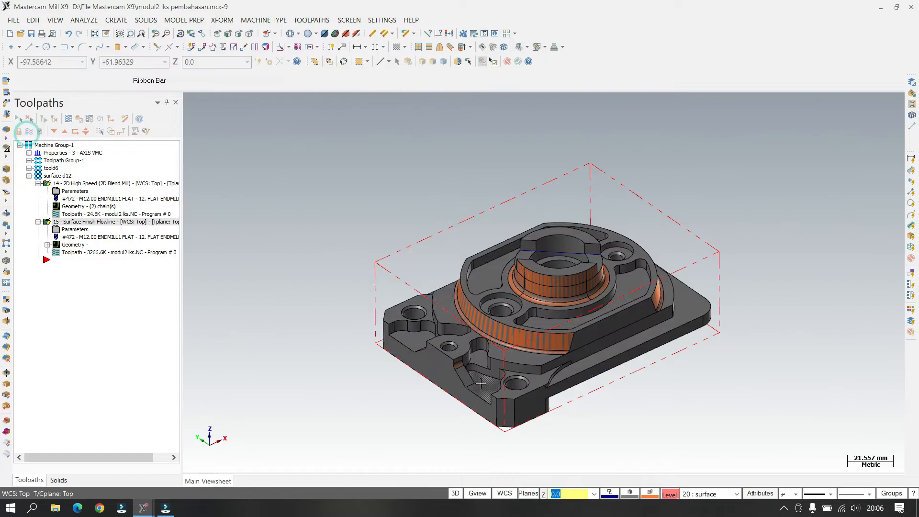
# Analyze the arc edge of the small corner beside the sloped notch in the edge pocket, then close its properties
pyautogui.scroll(5, 470, 343)
pyautogui.scroll(1, 471, 343)
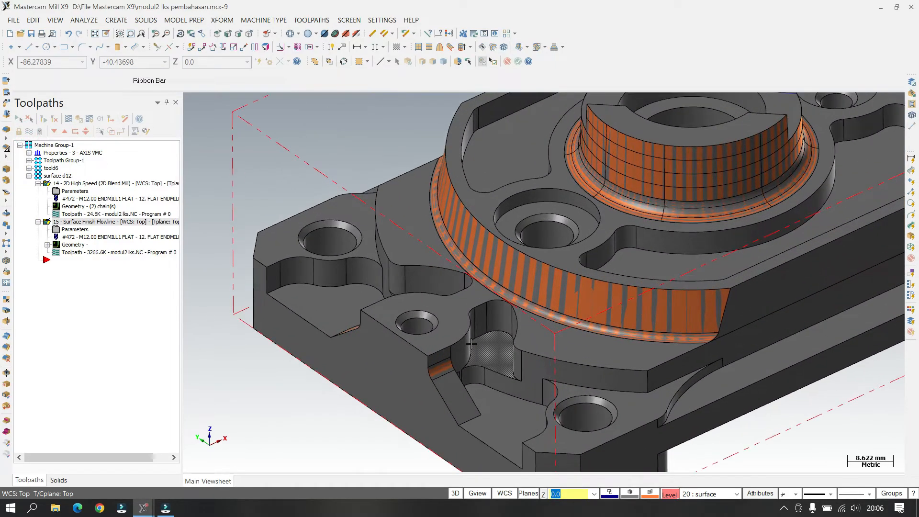
pyautogui.moveTo(516, 304)
pyautogui.mouseDown(button='middle')
pyautogui.moveTo(529, 289)
pyautogui.moveTo(456, 375)
pyautogui.mouseUp(button='middle')
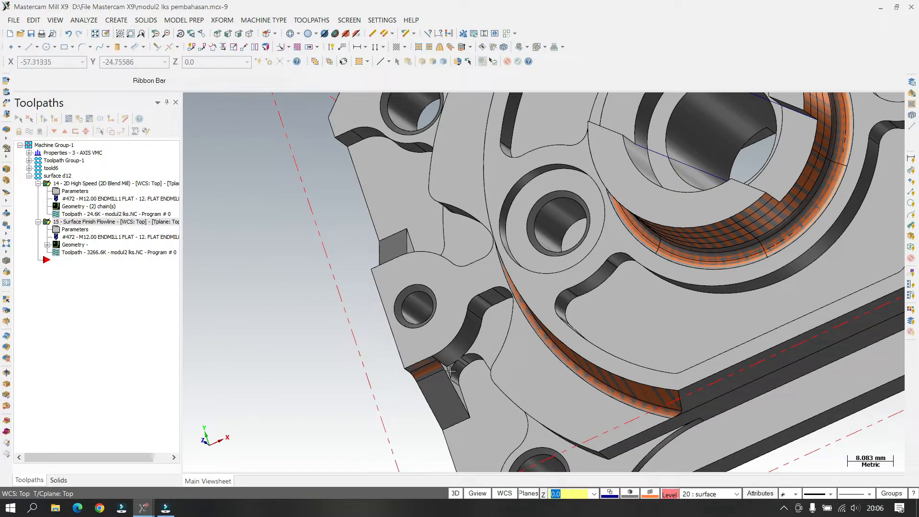
pyautogui.click(431, 35)
pyautogui.click(461, 372)
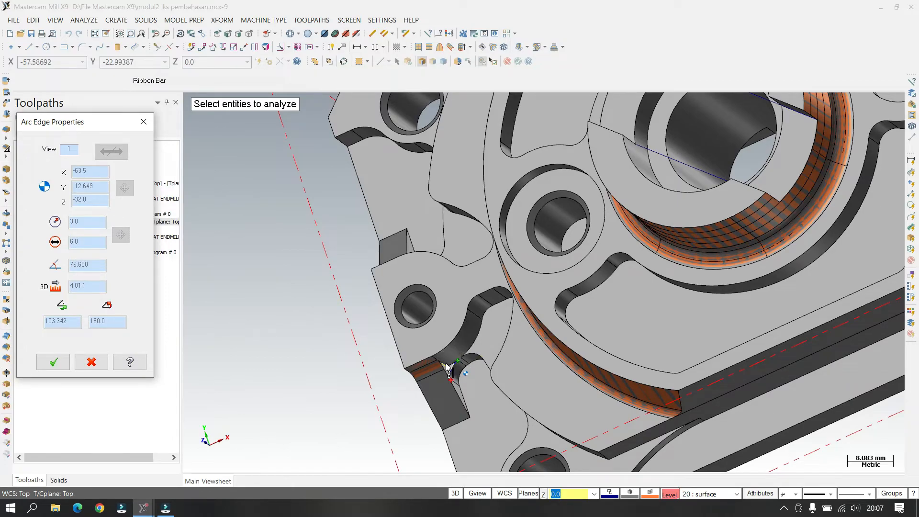
pyautogui.moveTo(417, 316); pyautogui.dragTo(503, 264, button='middle')
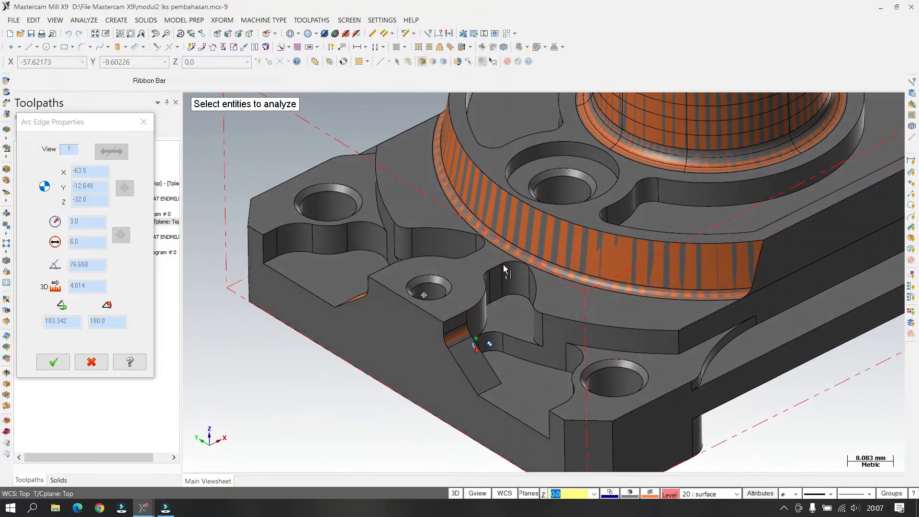
pyautogui.click(143, 123)
pyautogui.scroll(-4, 410, 342)
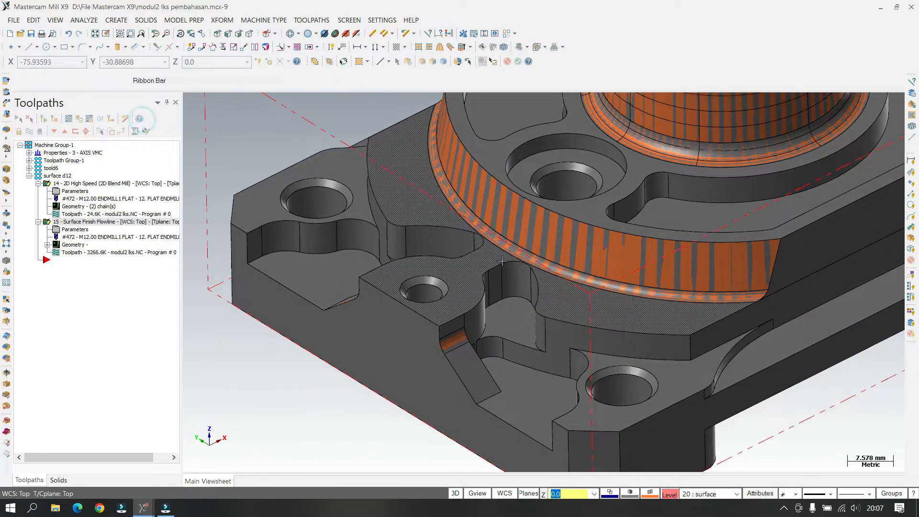
pyautogui.scroll(-4, 410, 342)
pyautogui.moveTo(594, 254)
pyautogui.mouseDown(button='middle')
pyautogui.moveTo(587, 241)
pyautogui.moveTo(557, 274)
pyautogui.moveTo(457, 313)
pyautogui.mouseUp(button='middle')
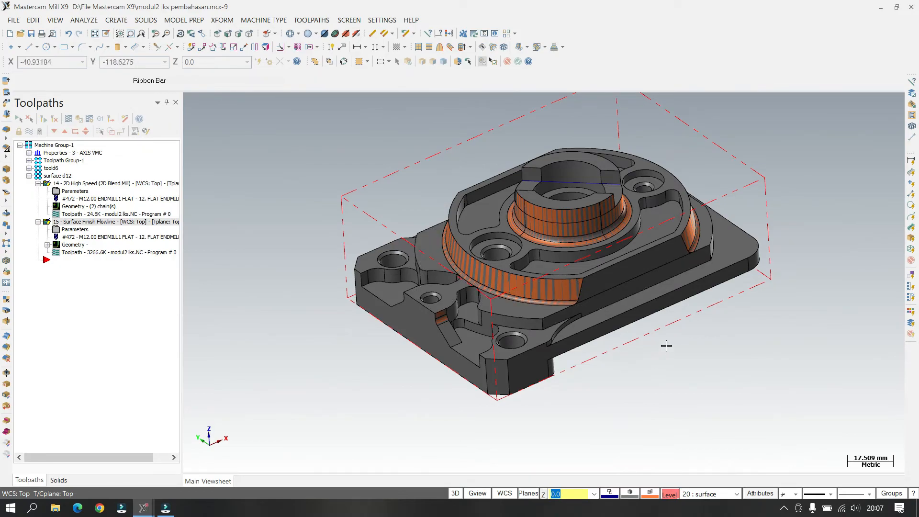
pyautogui.moveTo(694, 311)
pyautogui.mouseDown(button='middle')
pyautogui.moveTo(714, 297)
pyautogui.moveTo(677, 298)
pyautogui.moveTo(669, 324)
pyautogui.moveTo(517, 329)
pyautogui.mouseUp(button='middle')
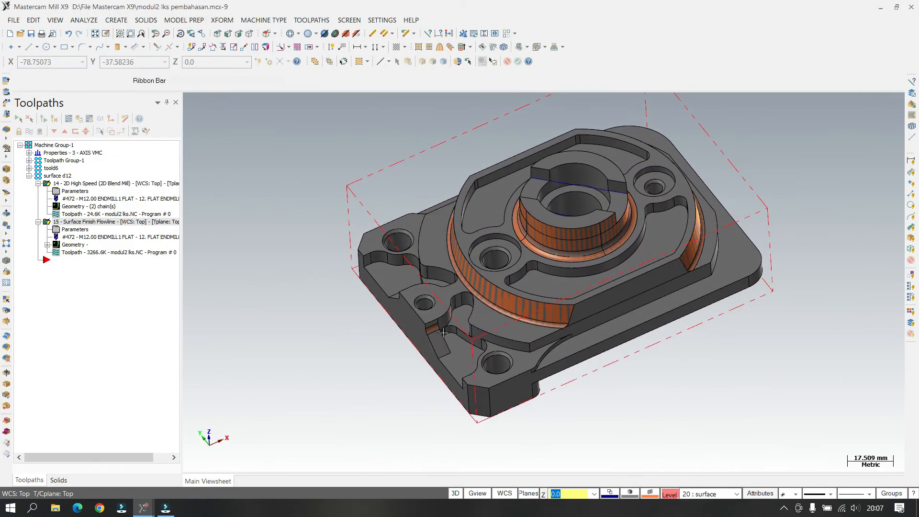